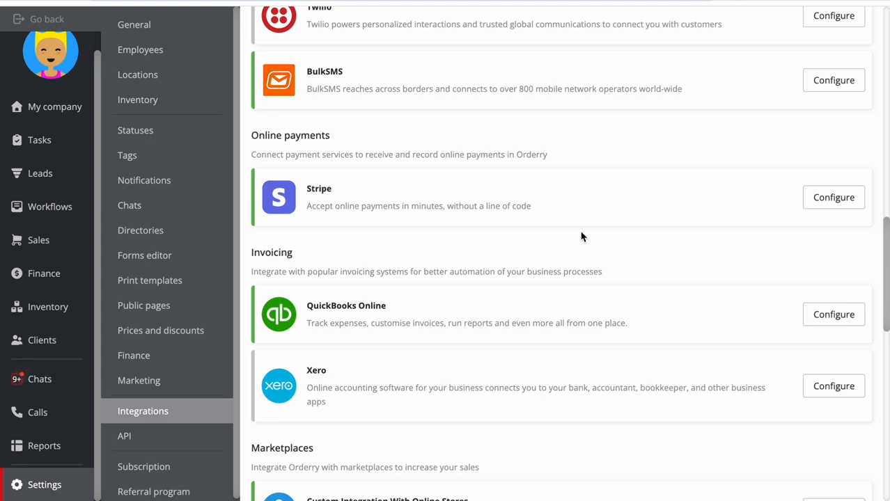
{"action": "left_click", "coordinate": [36, 274]}
{"action": "left_click", "coordinate": [581, 90]}
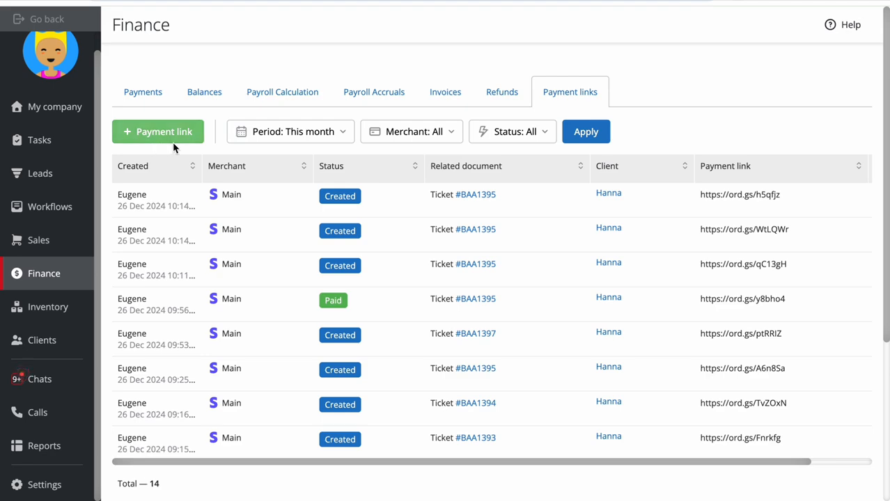
{"action": "left_click", "coordinate": [174, 141]}
{"action": "left_click", "coordinate": [631, 131]}
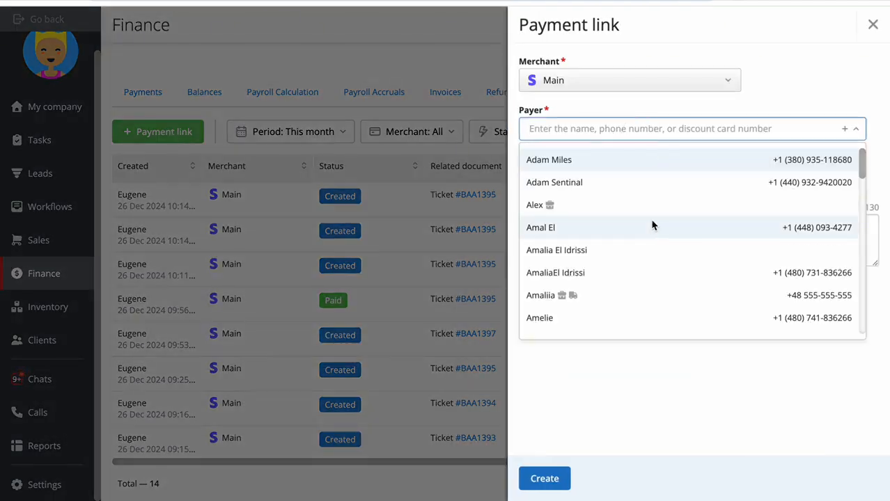
{"action": "left_click", "coordinate": [653, 234]}
{"action": "left_click", "coordinate": [572, 277]}
{"action": "type", "text": "50"}
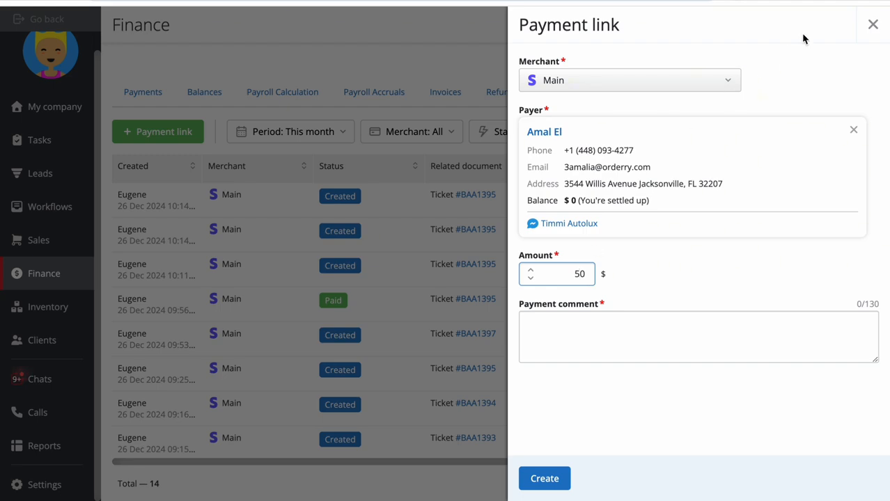
{"action": "left_click", "coordinate": [872, 25]}
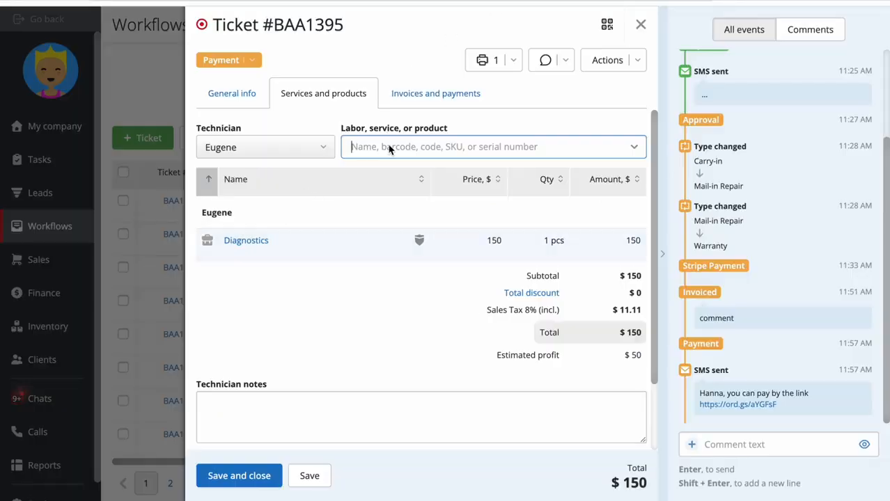
Copy the paid 50 $ payment link from the ticket's invoices and payments, and pick a messaging option for the client
{"action": "left_click", "coordinate": [433, 103]}
{"action": "scroll", "coordinate": [353, 259], "scroll_direction": "down", "scroll_amount": 3}
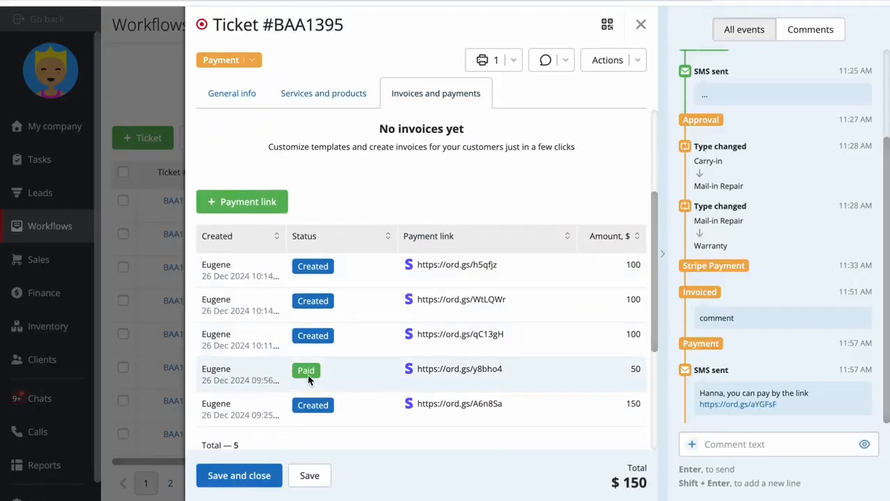
{"action": "left_click", "coordinate": [510, 369]}
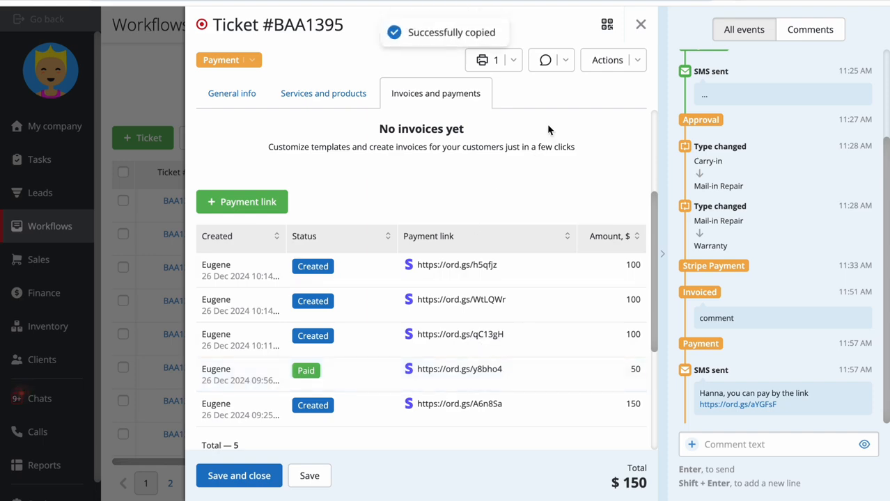
{"action": "left_click", "coordinate": [566, 61]}
{"action": "left_click", "coordinate": [564, 144]}
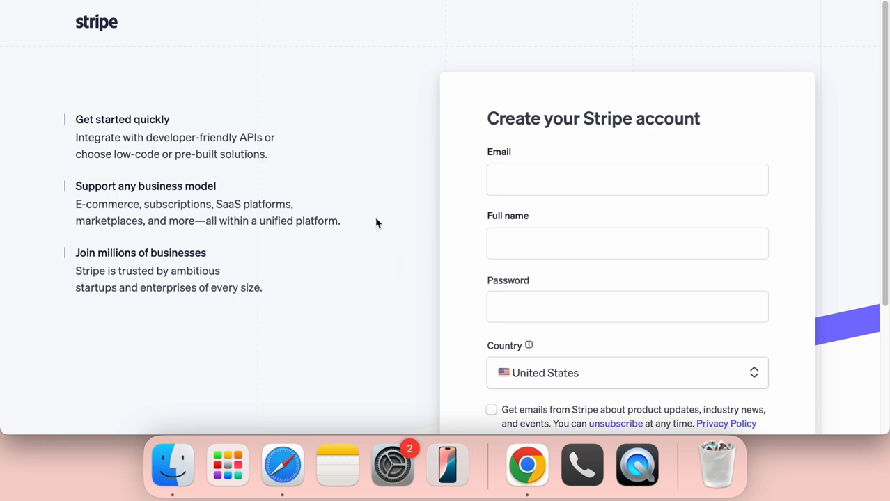
Switch to the Stripe test dashboard, view the Payment Links page and open the developer API keys
{"action": "scroll", "coordinate": [435, 308], "scroll_direction": "down", "scroll_amount": 5}
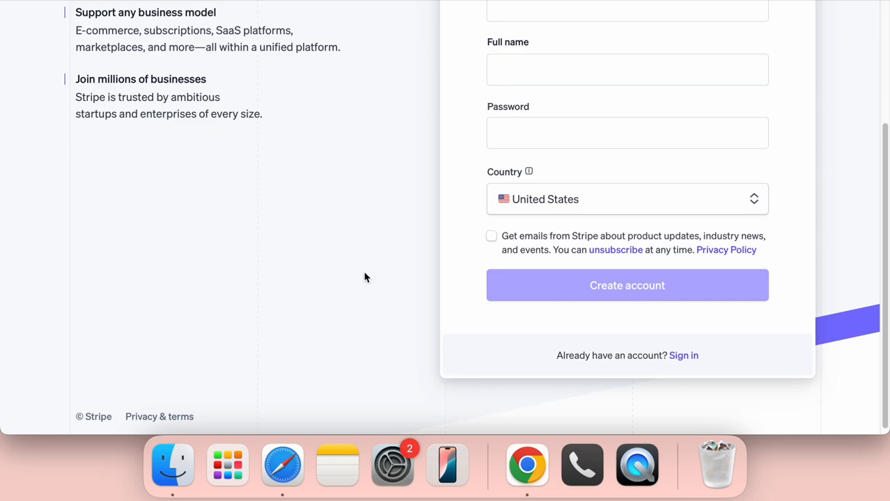
{"action": "key", "text": "ctrl+Right"}
{"action": "left_click", "coordinate": [78, 289]}
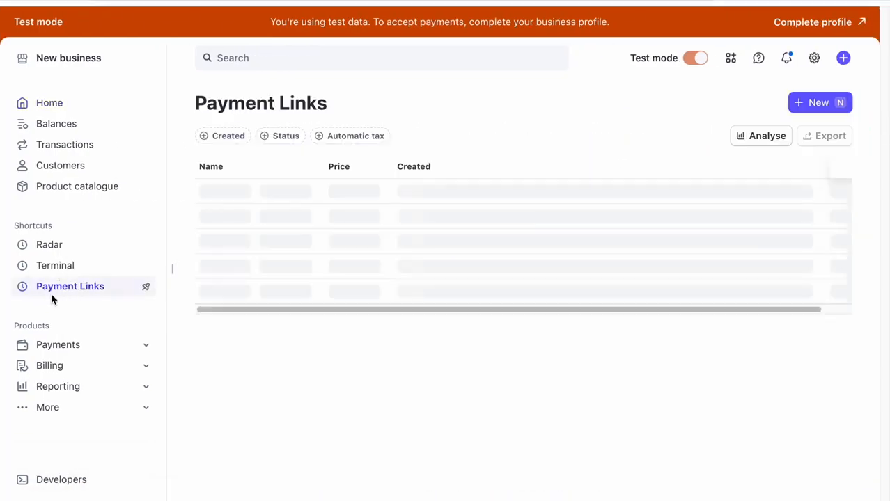
{"action": "scroll", "coordinate": [281, 286], "scroll_direction": "down", "scroll_amount": 1}
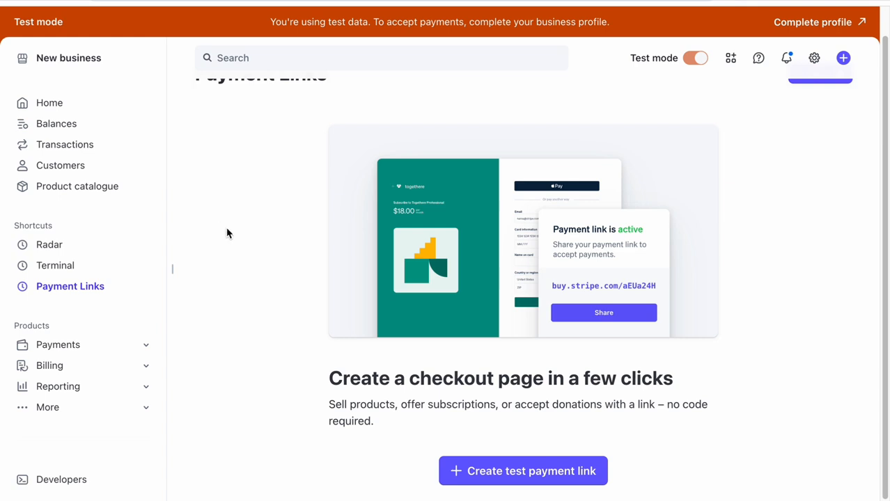
{"action": "left_click", "coordinate": [39, 488]}
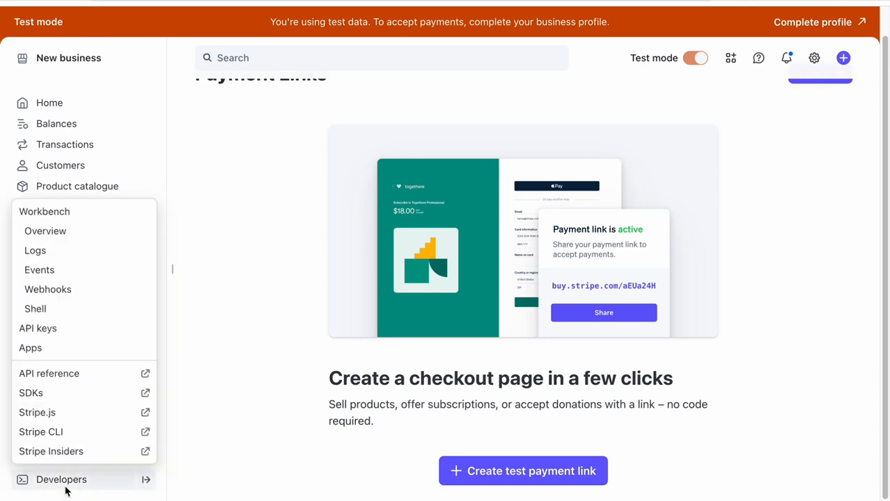
{"action": "left_click", "coordinate": [35, 330]}
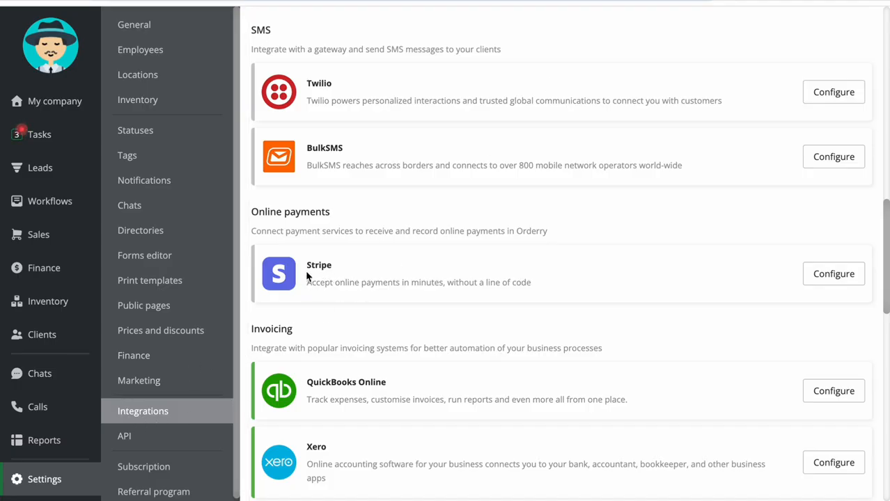
In the Orderry integrations, enable the Stripe integration and start adding a new merchant
{"action": "left_click", "coordinate": [835, 274]}
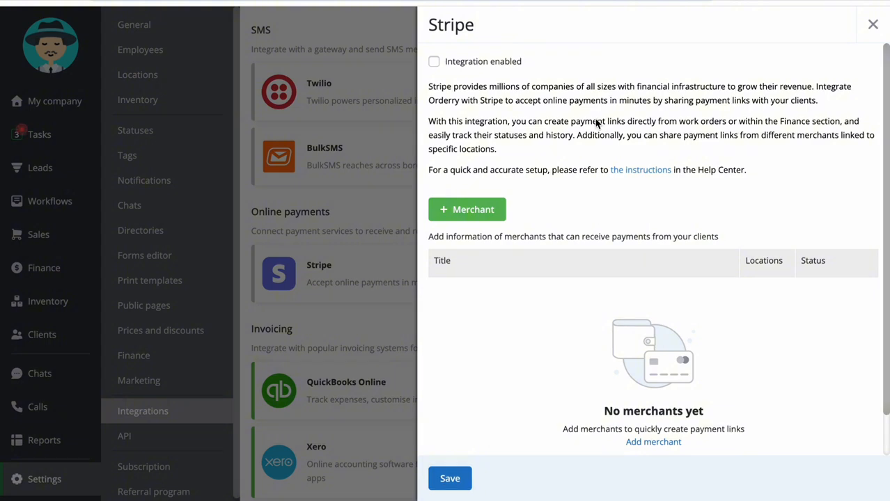
{"action": "left_click", "coordinate": [433, 62]}
{"action": "left_click", "coordinate": [477, 214]}
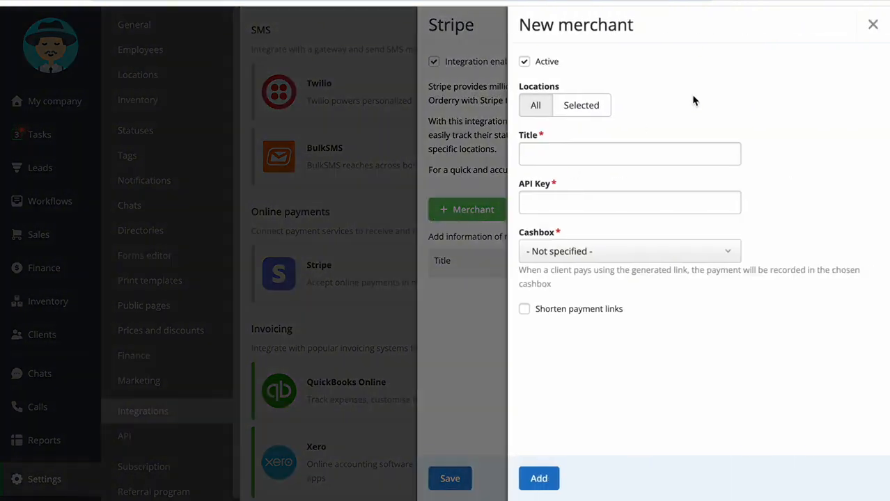
Restrict the new merchant to the Repair Shop location and title it Main Workshop
{"action": "left_click", "coordinate": [584, 109]}
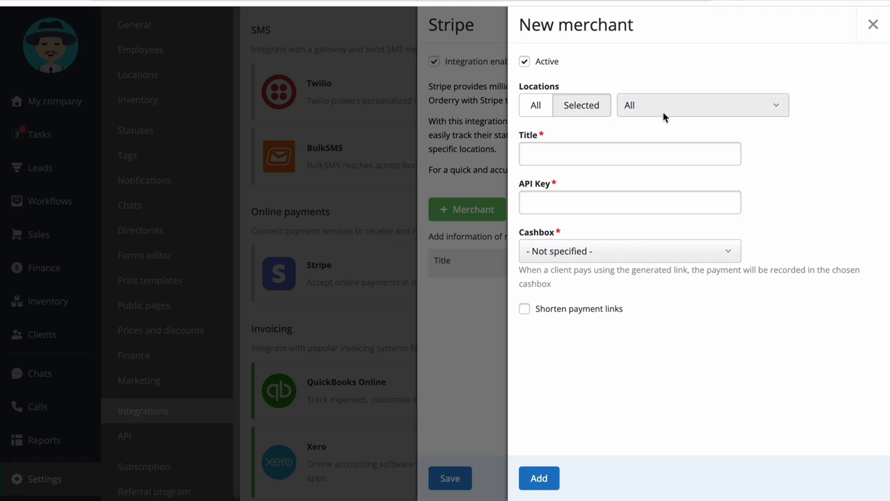
{"action": "left_click", "coordinate": [744, 110]}
{"action": "left_click", "coordinate": [634, 134]}
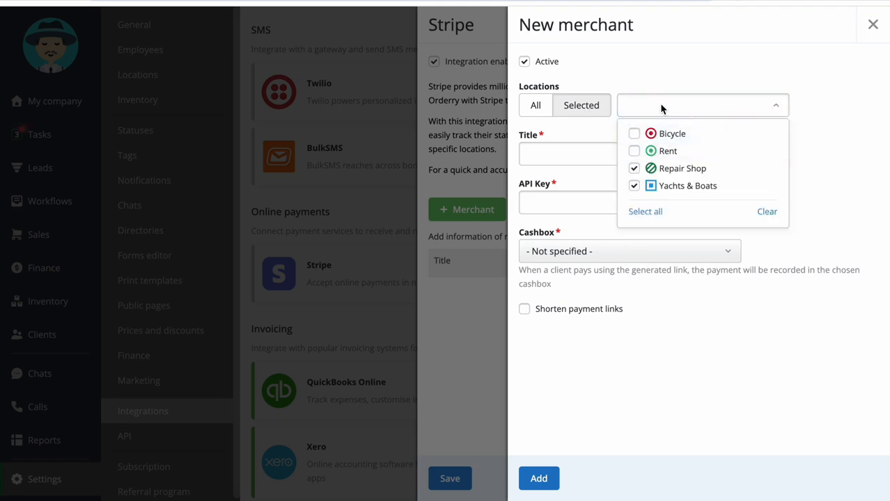
{"action": "left_click", "coordinate": [634, 186]}
{"action": "left_click", "coordinate": [812, 64]}
{"action": "left_click", "coordinate": [671, 156]}
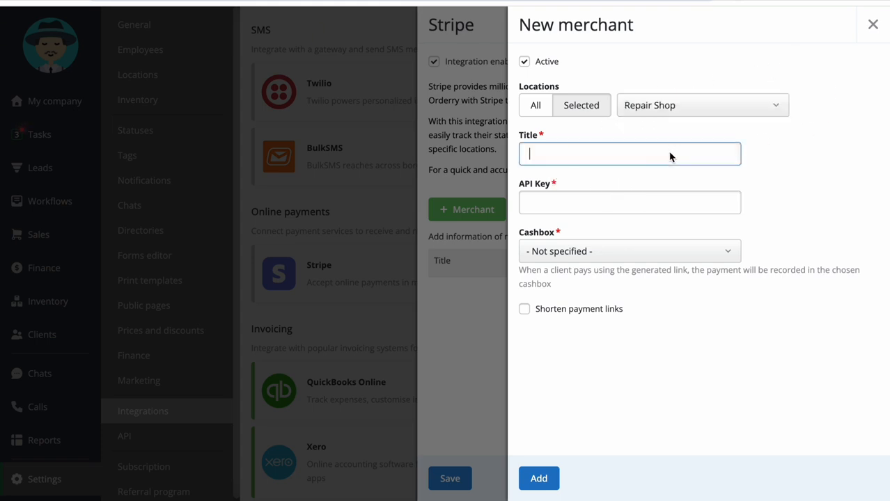
{"action": "type", "text": "Main Workshop"}
Copy the secret key from the Stripe dashboard and paste it as the new merchant's API key
{"action": "left_click", "coordinate": [655, 207]}
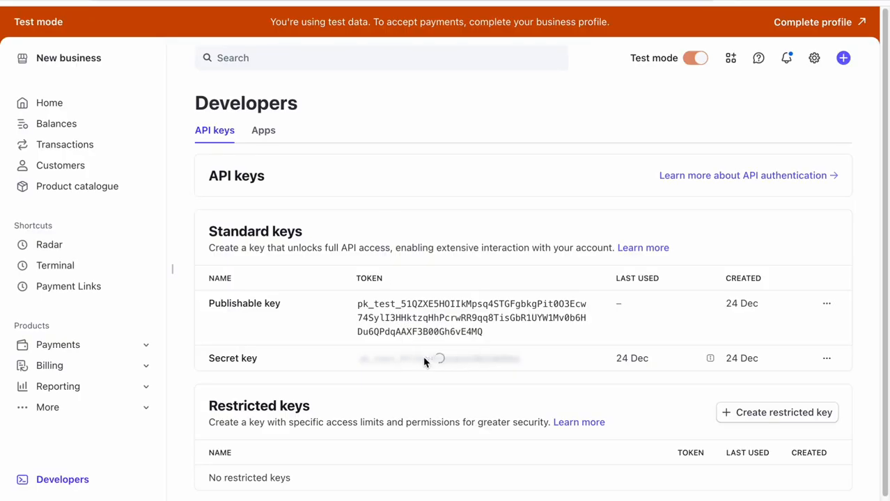
{"action": "left_click", "coordinate": [466, 361]}
{"action": "left_click", "coordinate": [465, 360]}
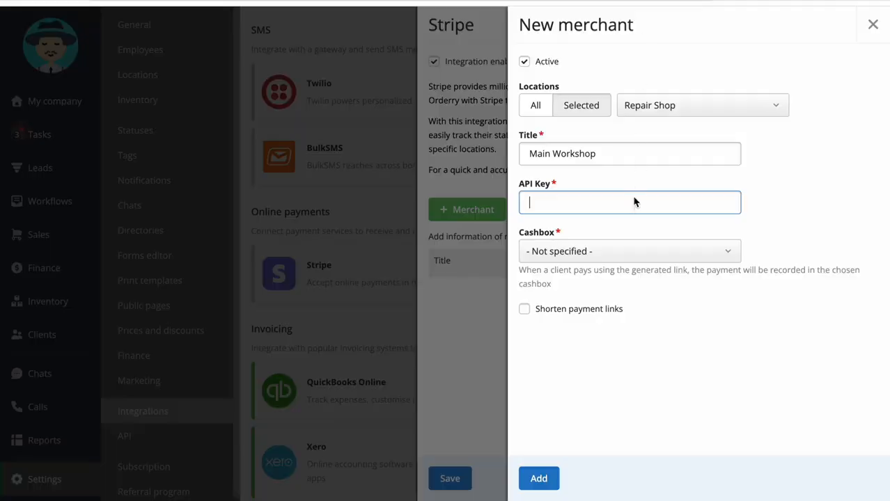
{"action": "key", "text": "ctrl+v"}
{"action": "left_click", "coordinate": [794, 169]}
Set the merchant's cashbox to Repair Shop > Stripe, turn on shortened payment links and add the merchant
{"action": "left_click", "coordinate": [647, 255]}
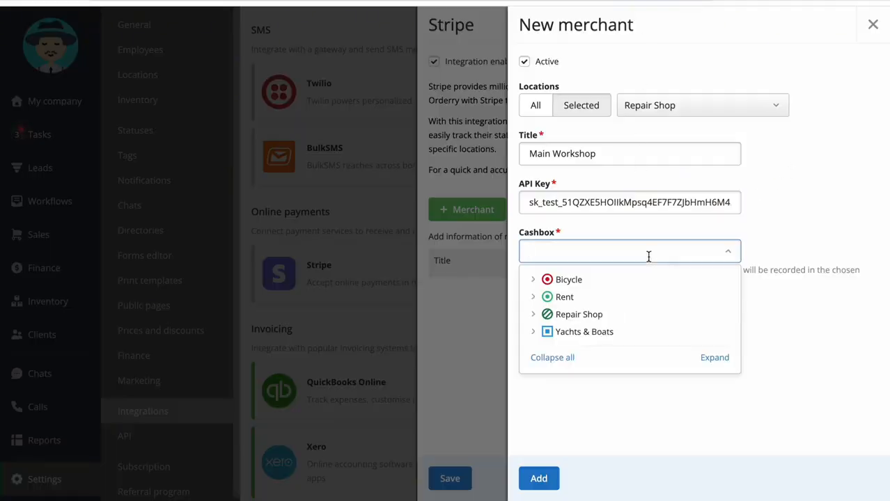
{"action": "left_click", "coordinate": [640, 320]}
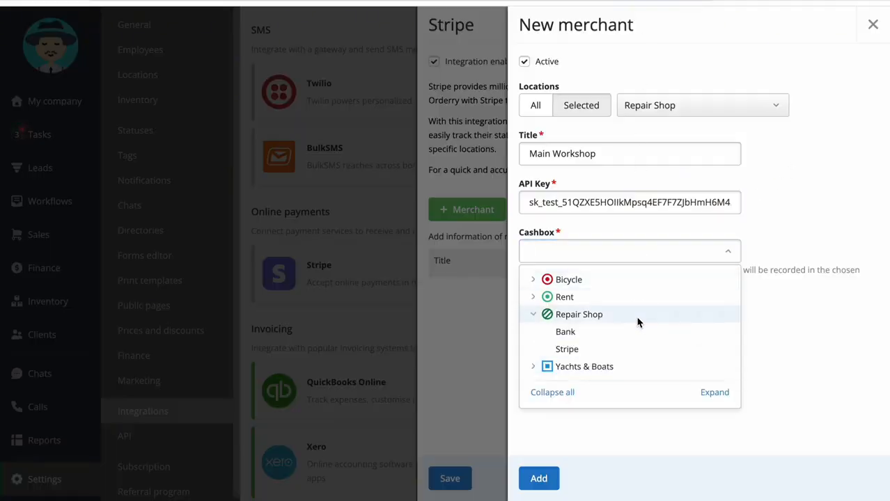
{"action": "left_click", "coordinate": [597, 356]}
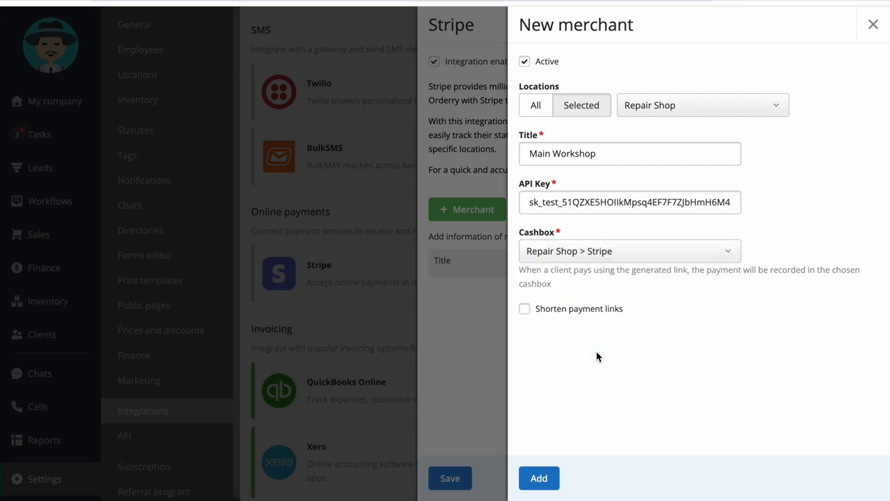
{"action": "left_click", "coordinate": [520, 314]}
{"action": "left_click", "coordinate": [545, 480]}
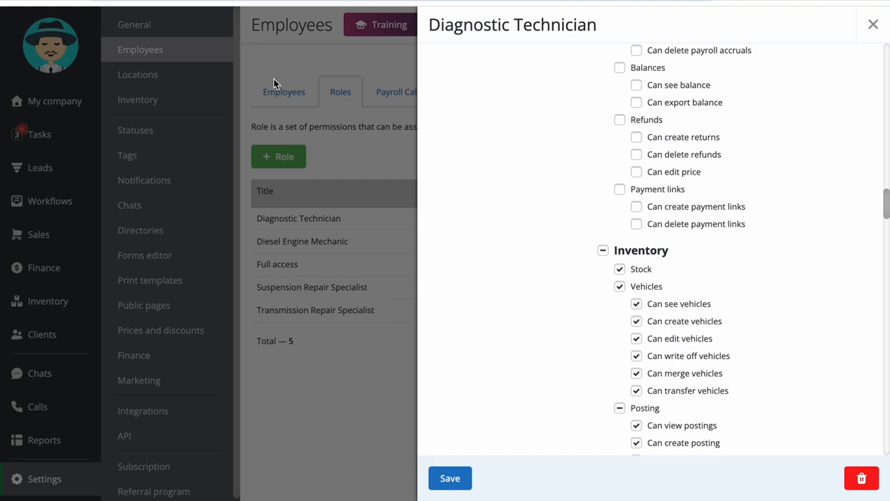
Grant the Diagnostic Technician role all permissions for payment links
{"action": "left_click", "coordinate": [254, 80]}
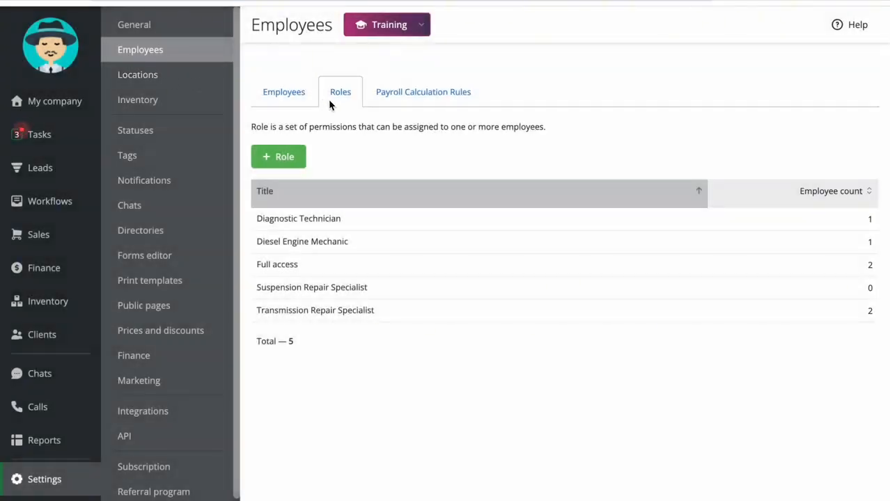
{"action": "left_click", "coordinate": [407, 224]}
{"action": "scroll", "coordinate": [693, 236], "scroll_direction": "down", "scroll_amount": 15}
{"action": "scroll", "coordinate": [693, 239], "scroll_direction": "down", "scroll_amount": 15}
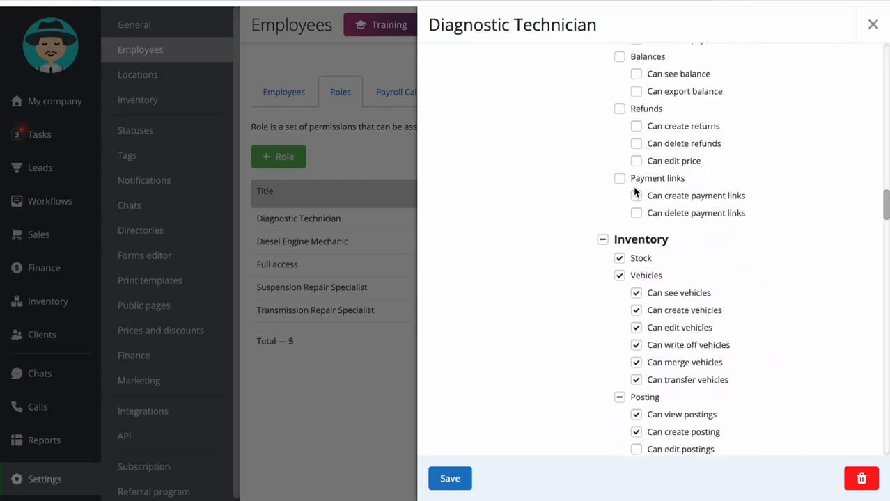
{"action": "left_click", "coordinate": [619, 183]}
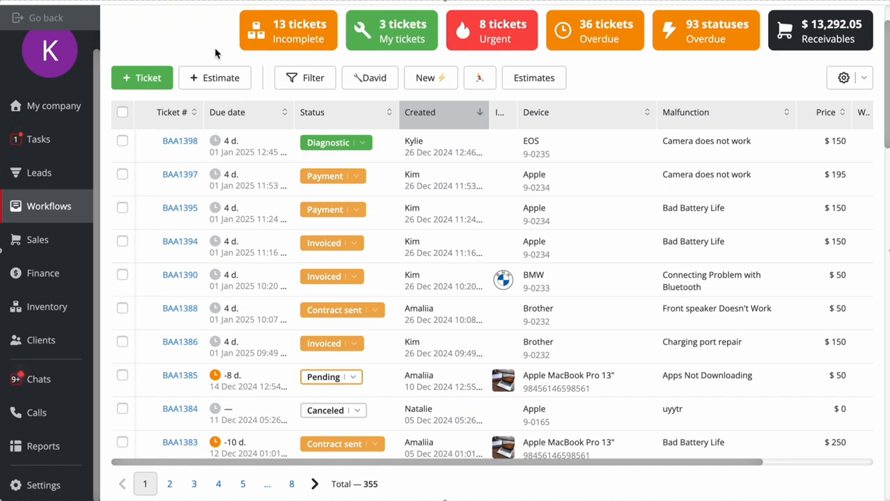
Open the newest ticket, for the EOS device, and show its invoices and payments
{"action": "left_click", "coordinate": [183, 146]}
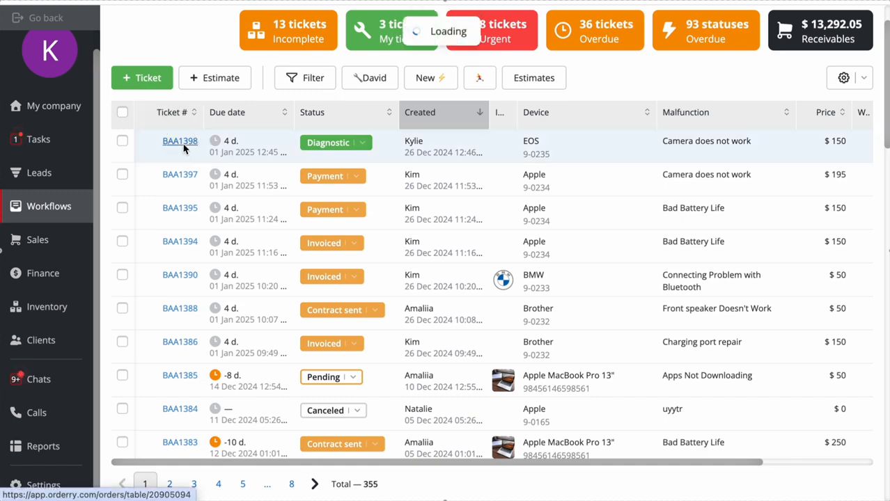
{"action": "left_click", "coordinate": [630, 96]}
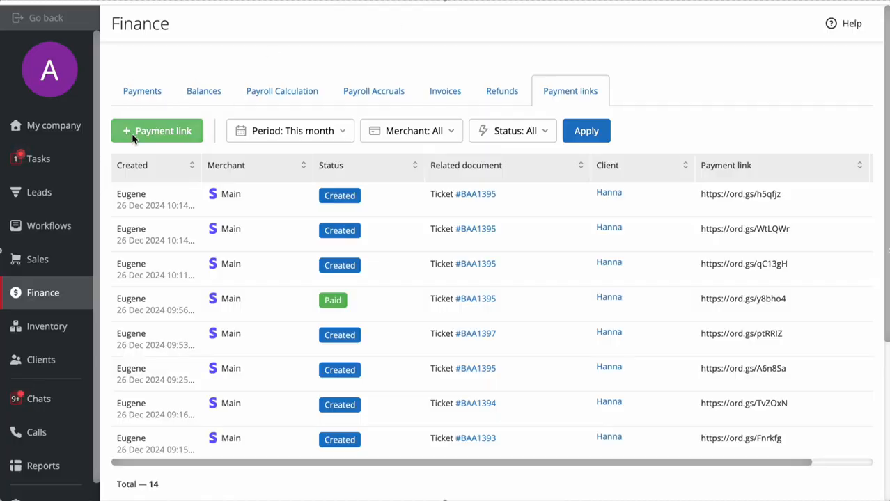
Start a new payment link in Finance with Main as the merchant and an existing client as the payer
{"action": "left_click", "coordinate": [168, 140]}
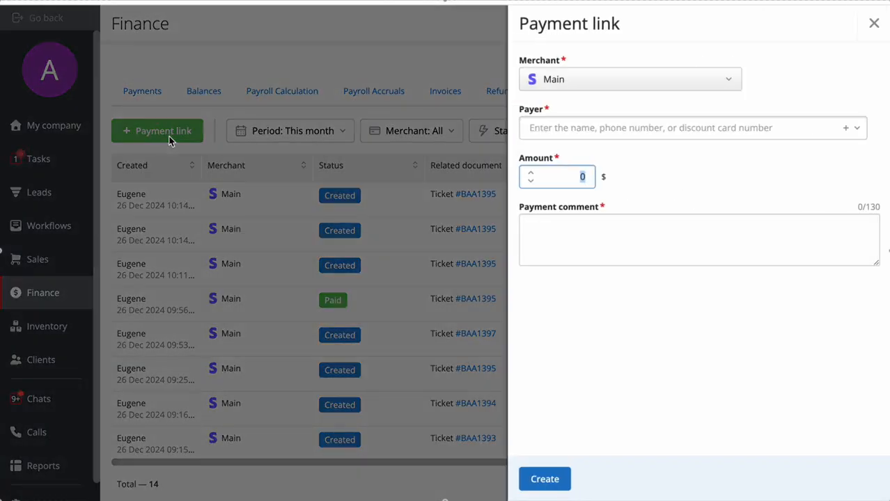
{"action": "left_click", "coordinate": [724, 85]}
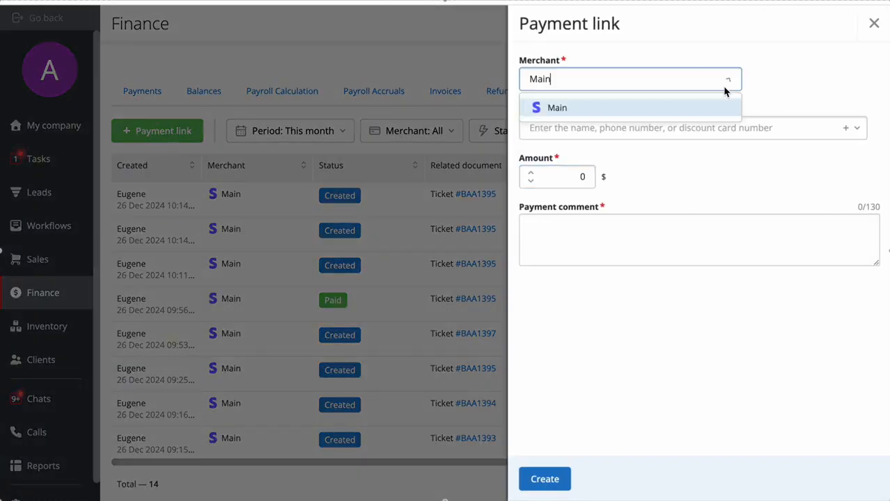
{"action": "left_click", "coordinate": [727, 107]}
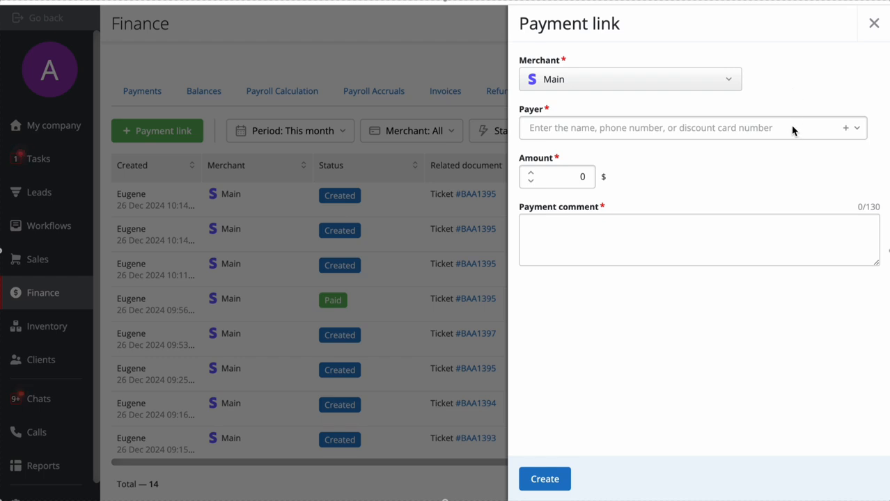
{"action": "left_click", "coordinate": [771, 133]}
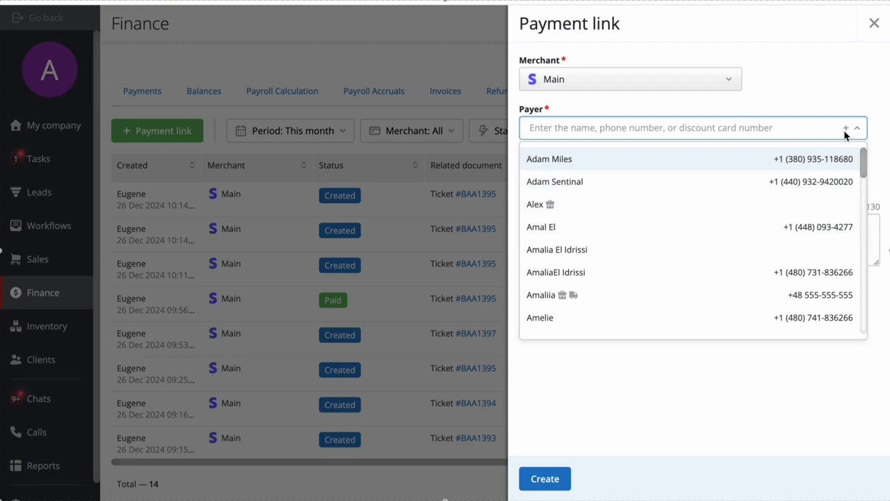
{"action": "left_click", "coordinate": [770, 227]}
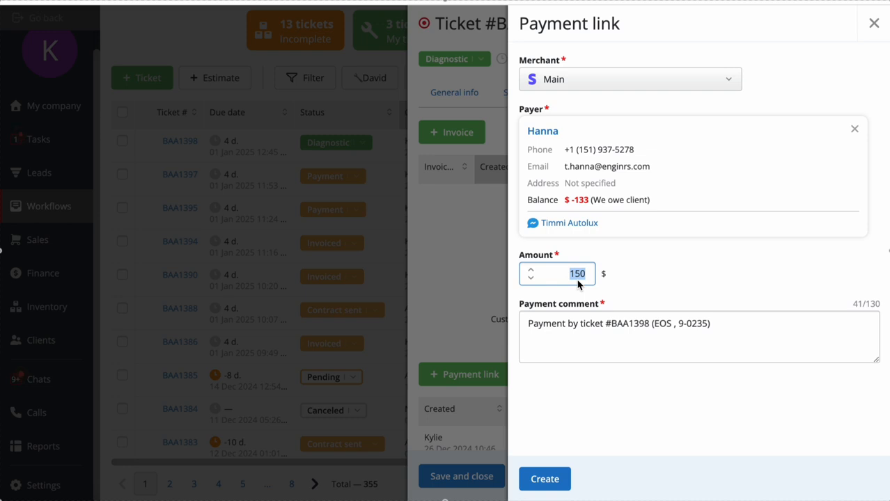
Remove the device details in parentheses from the payment comment and create the payment link for the EOS ticket
{"action": "left_click", "coordinate": [533, 330]}
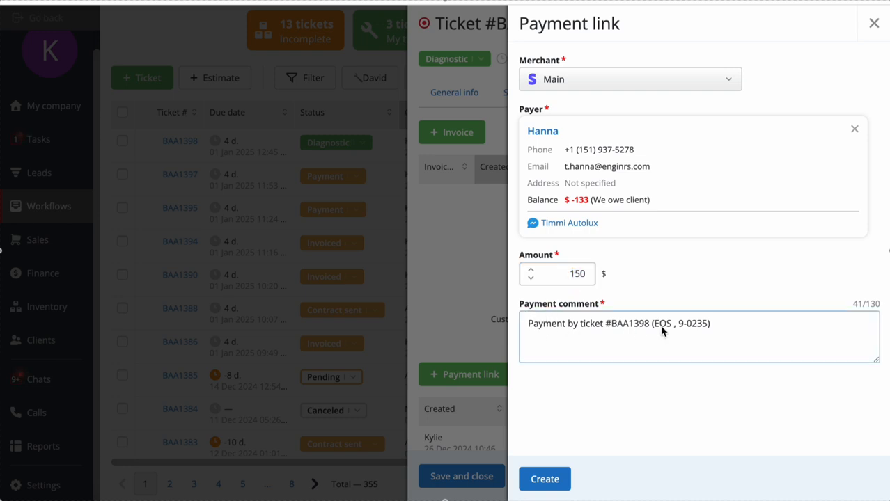
{"action": "left_click_drag", "start_coordinate": [652, 330], "coordinate": [765, 329]}
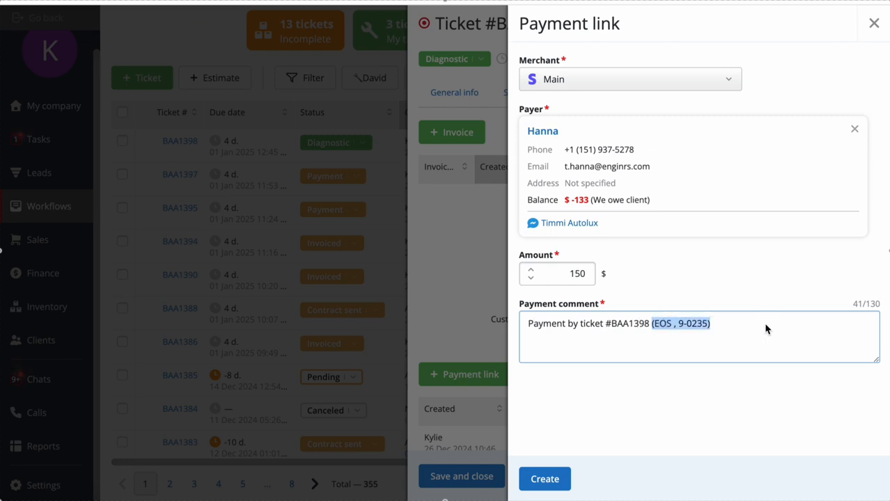
{"action": "key", "text": "BackSpace"}
{"action": "key", "text": "BackSpace"}
{"action": "left_click", "coordinate": [776, 291]}
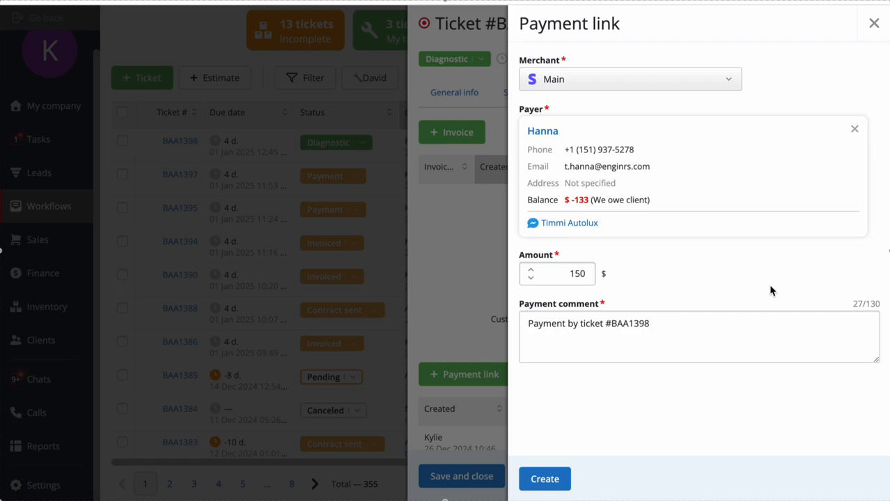
{"action": "left_click", "coordinate": [538, 479]}
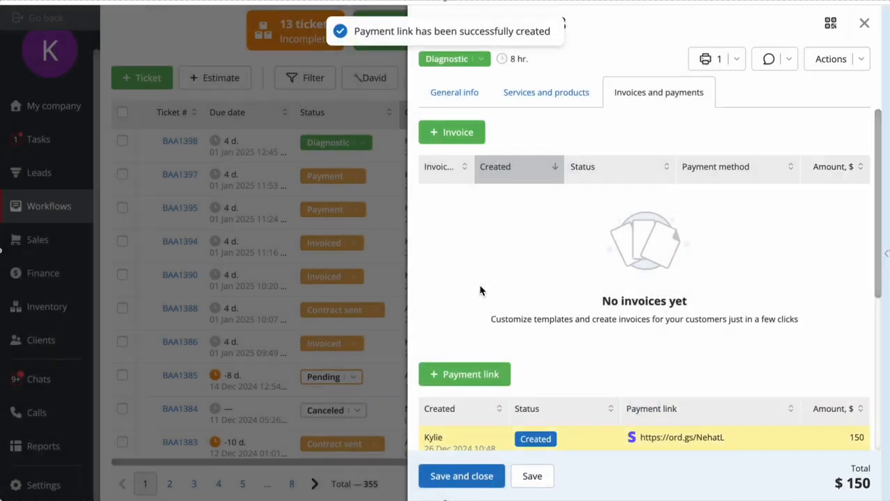
{"action": "scroll", "coordinate": [479, 290], "scroll_direction": "down", "scroll_amount": 3}
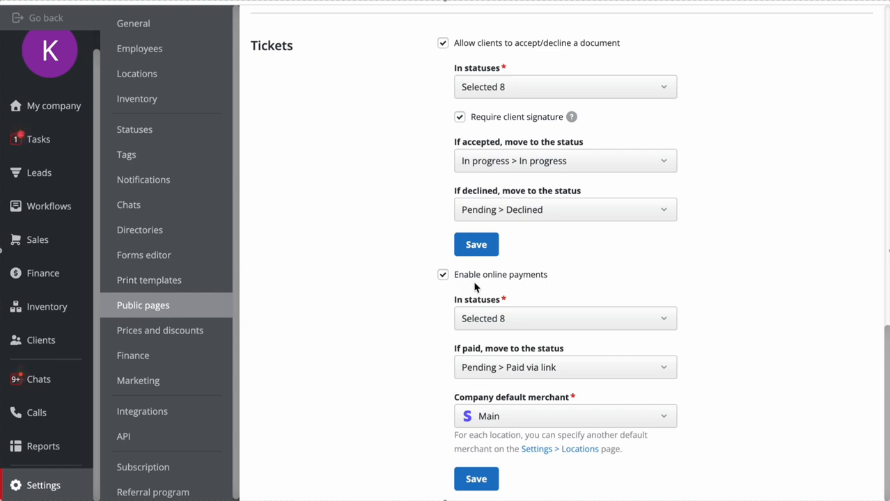
Review the ticket statuses that allow online payments and have paid tickets move to Pending > Paid via link
{"action": "left_click", "coordinate": [575, 314]}
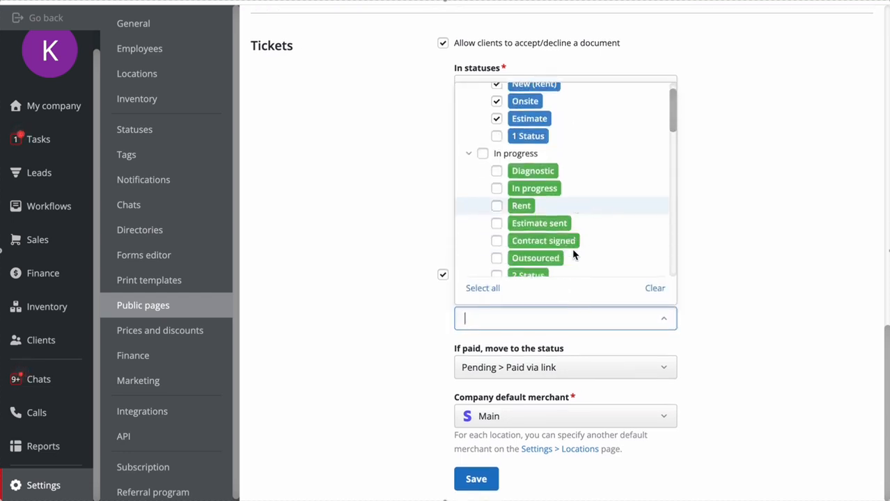
{"action": "scroll", "coordinate": [575, 254], "scroll_direction": "down", "scroll_amount": 5}
{"action": "left_click", "coordinate": [767, 239]}
{"action": "left_click", "coordinate": [636, 364]}
{"action": "scroll", "coordinate": [582, 252], "scroll_direction": "down", "scroll_amount": 6}
{"action": "left_click", "coordinate": [533, 194]}
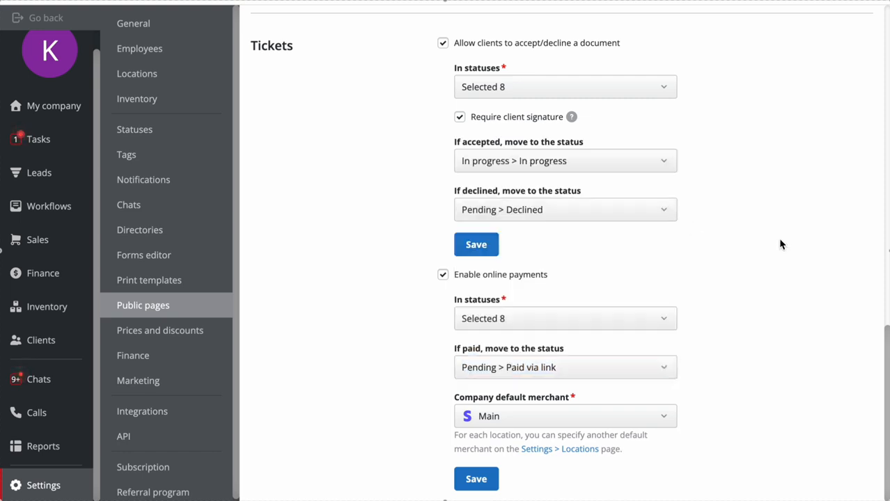
Keep Main as the company default merchant and save the online payment settings for tickets
{"action": "left_click", "coordinate": [670, 416]}
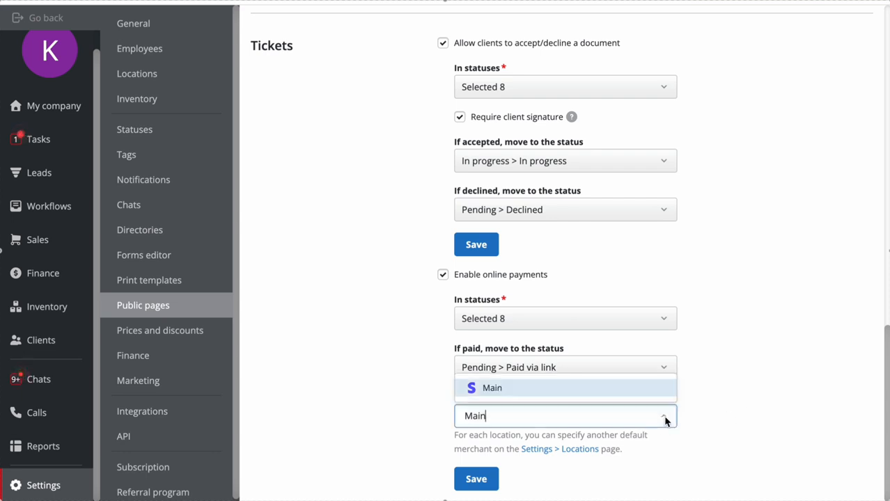
{"action": "left_click", "coordinate": [750, 421]}
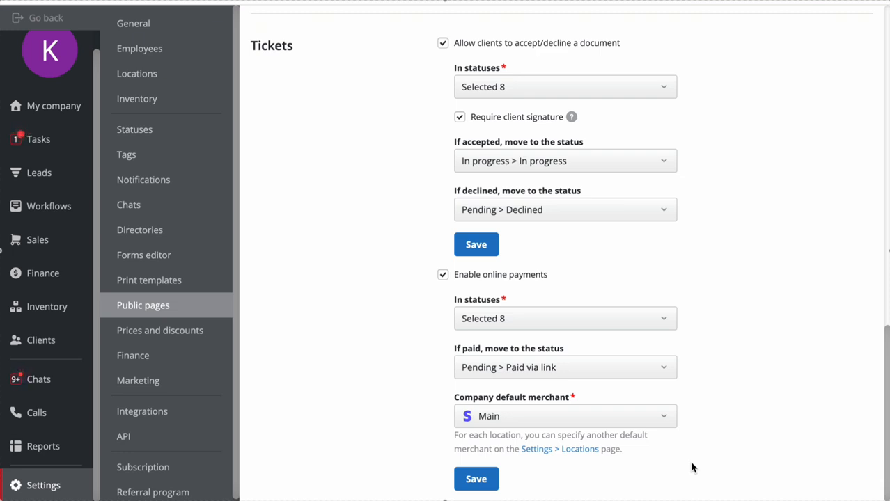
{"action": "left_click", "coordinate": [478, 479]}
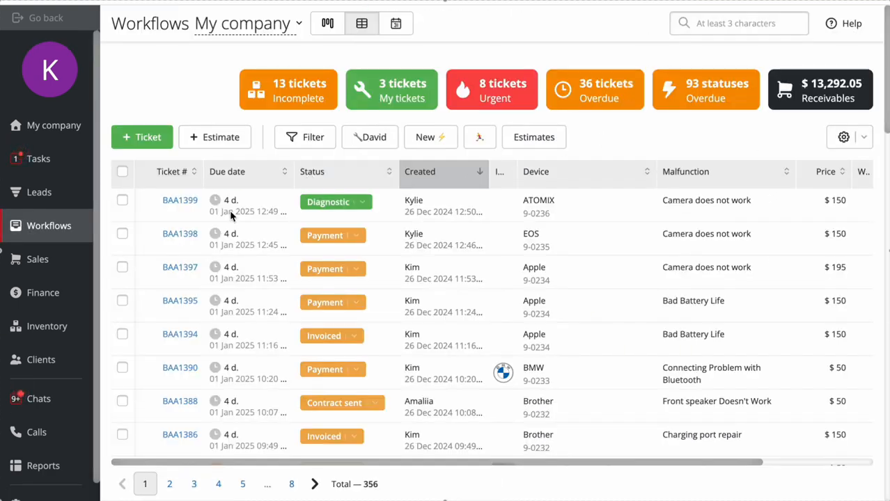
Open the EOS ticket and follow the payment link in its latest SMS
{"action": "left_click", "coordinate": [242, 239]}
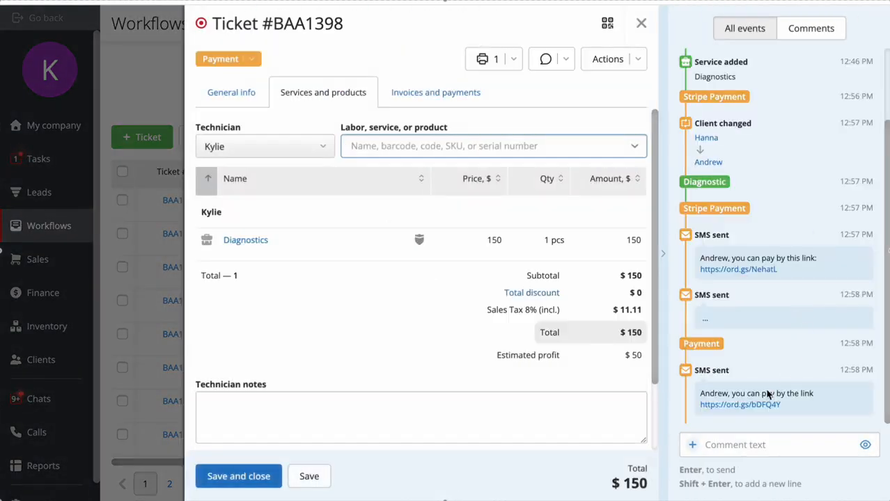
{"action": "left_click", "coordinate": [769, 406]}
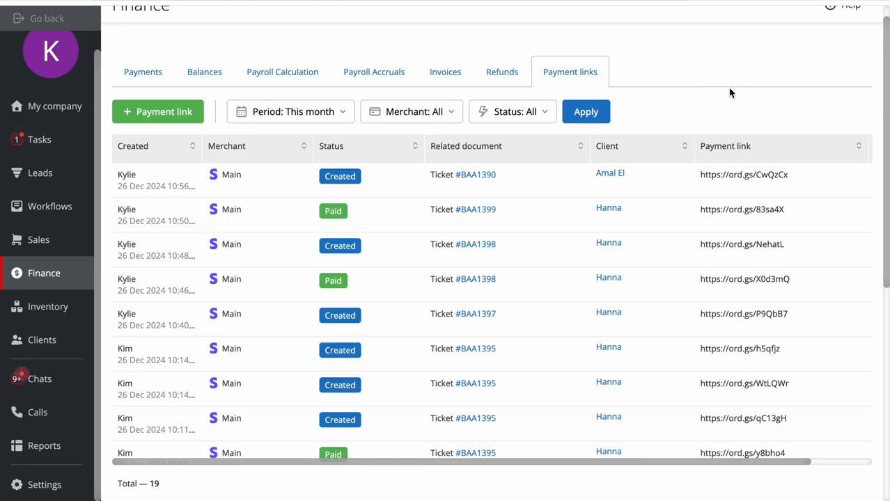
Open the unpaid payment link in the EOS ticket's invoices and payments and delete it
{"action": "left_click", "coordinate": [402, 186]}
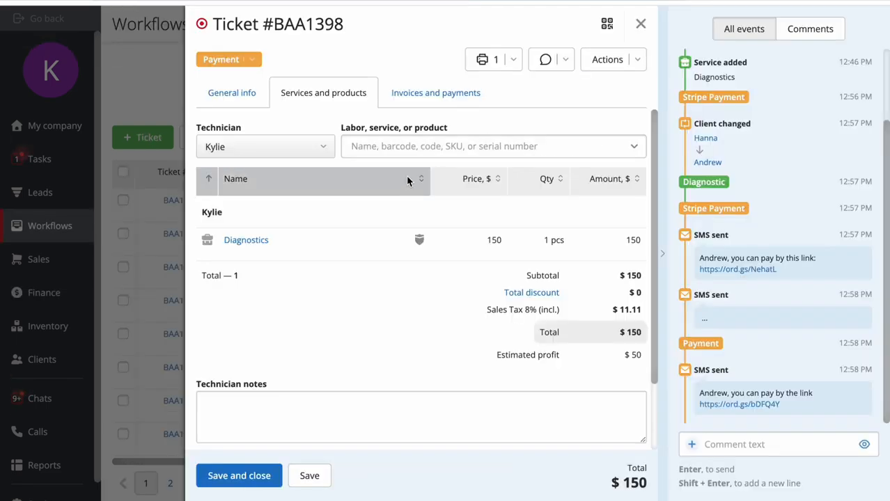
{"action": "left_click", "coordinate": [435, 93]}
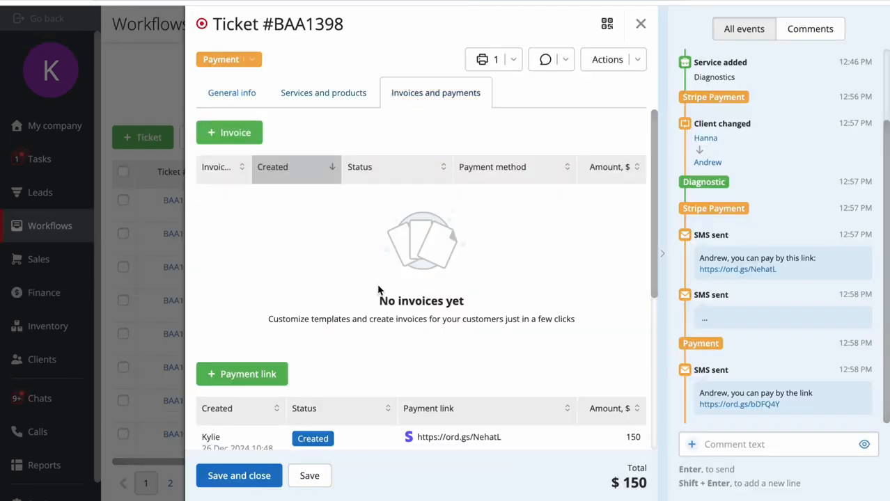
{"action": "scroll", "coordinate": [378, 290], "scroll_direction": "down", "scroll_amount": 3}
{"action": "left_click", "coordinate": [384, 293]}
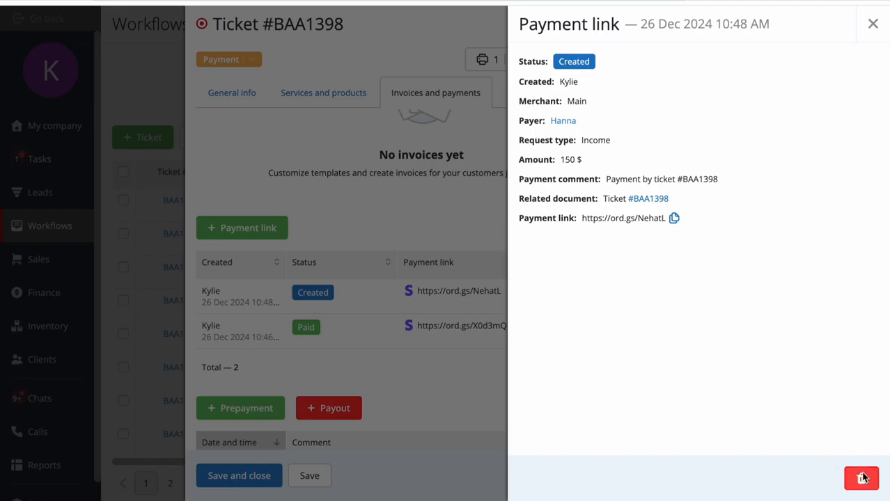
{"action": "left_click", "coordinate": [862, 478]}
{"action": "left_click", "coordinate": [376, 275]}
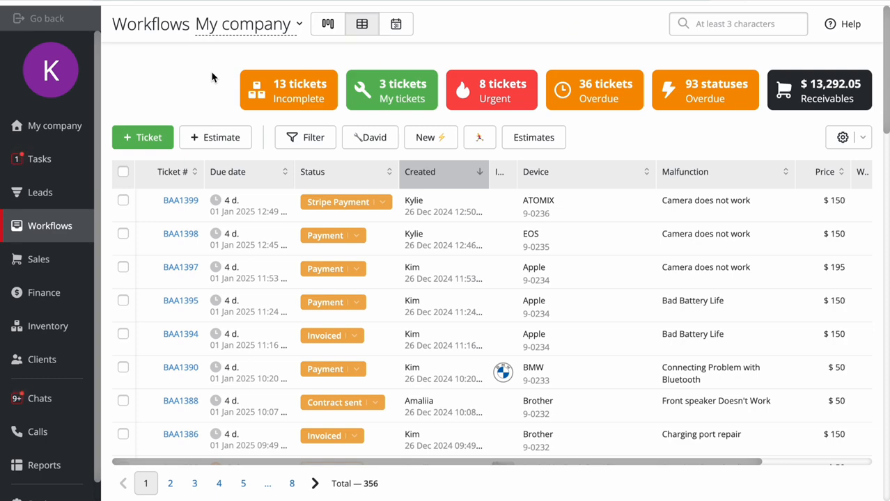
Open the ATOMIX ticket's invoices and payments and copy its unpaid $120 payment link
{"action": "left_click", "coordinate": [172, 200]}
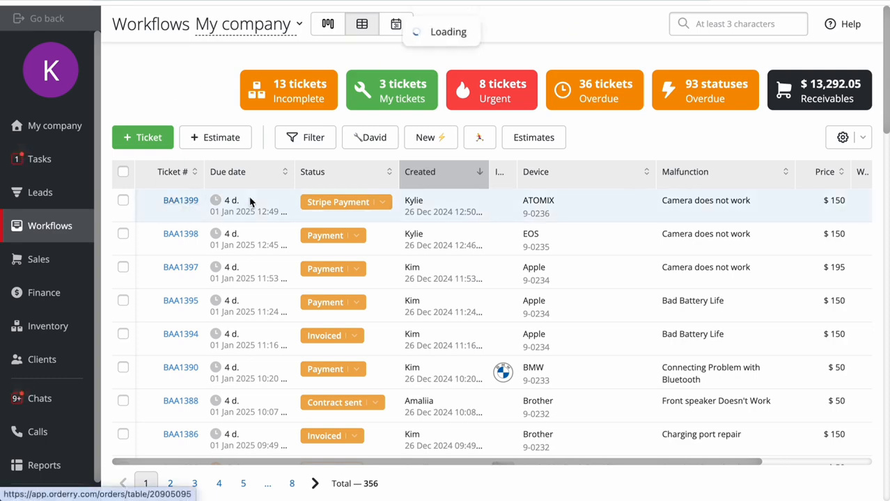
{"action": "left_click", "coordinate": [474, 95]}
{"action": "scroll", "coordinate": [446, 229], "scroll_direction": "down", "scroll_amount": 3}
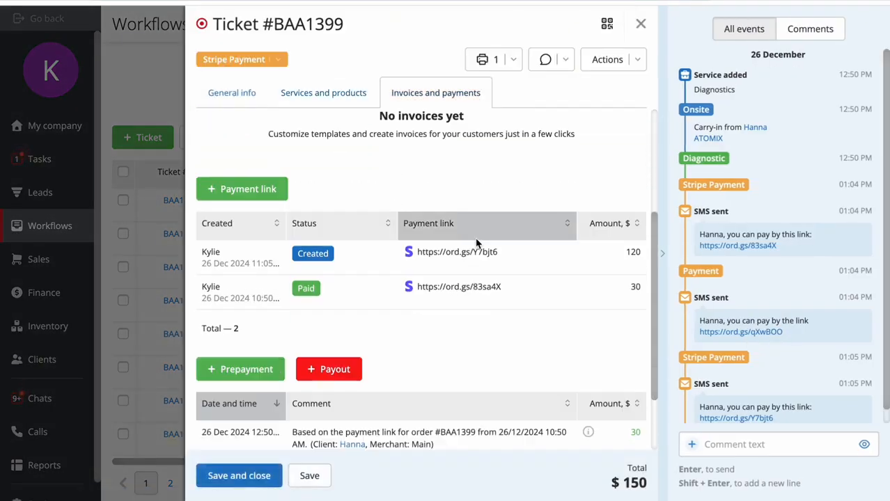
{"action": "left_click", "coordinate": [506, 251]}
Check the client's Messenger chat and the other contact options for sending the link from the ATOMIX ticket
{"action": "left_click", "coordinate": [546, 60]}
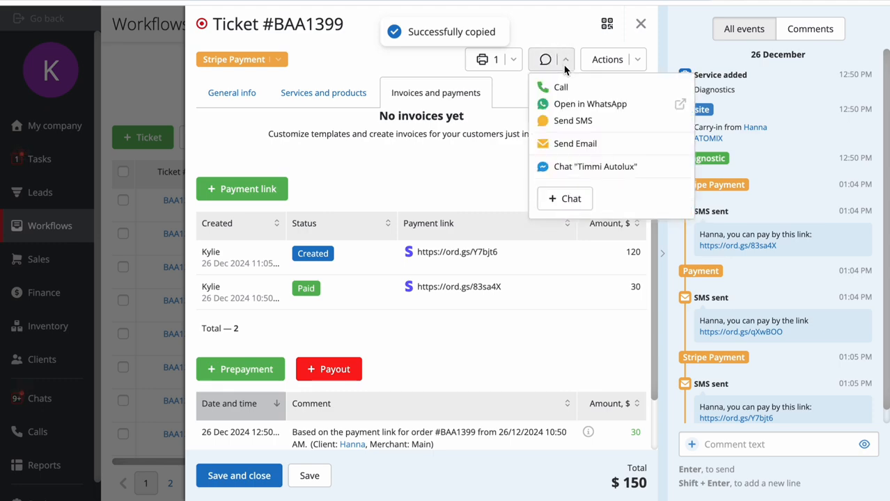
{"action": "left_click", "coordinate": [603, 174]}
{"action": "left_click", "coordinate": [155, 108]}
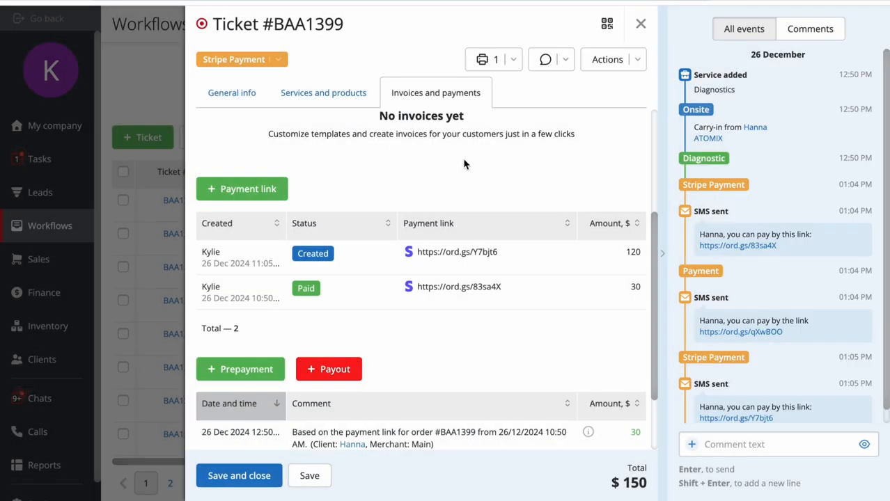
{"action": "left_click", "coordinate": [566, 60]}
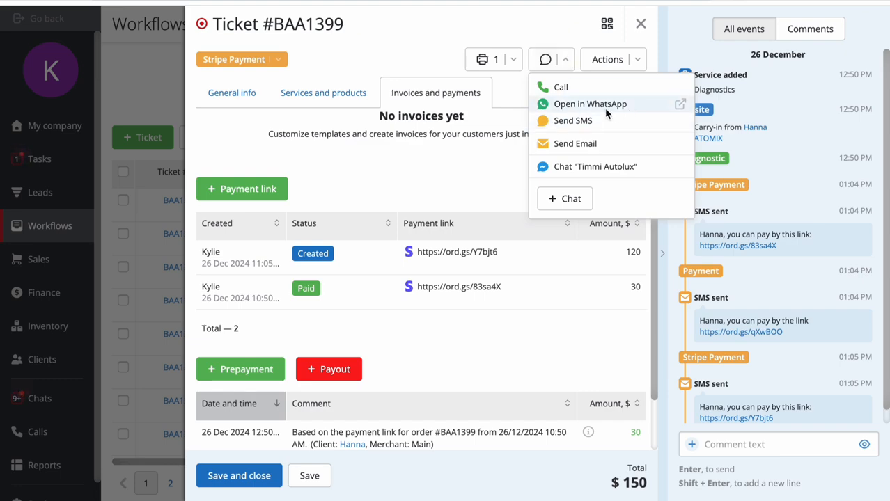
{"action": "left_click", "coordinate": [397, 170]}
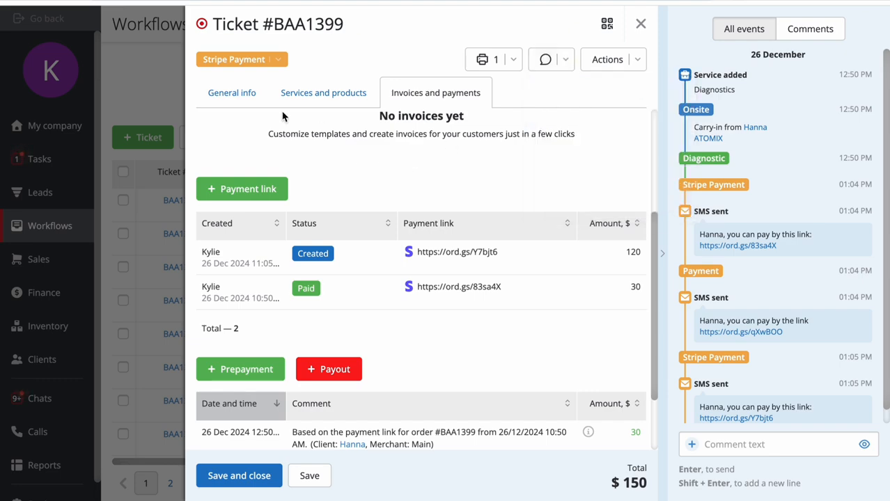
{"action": "left_click", "coordinate": [155, 76]}
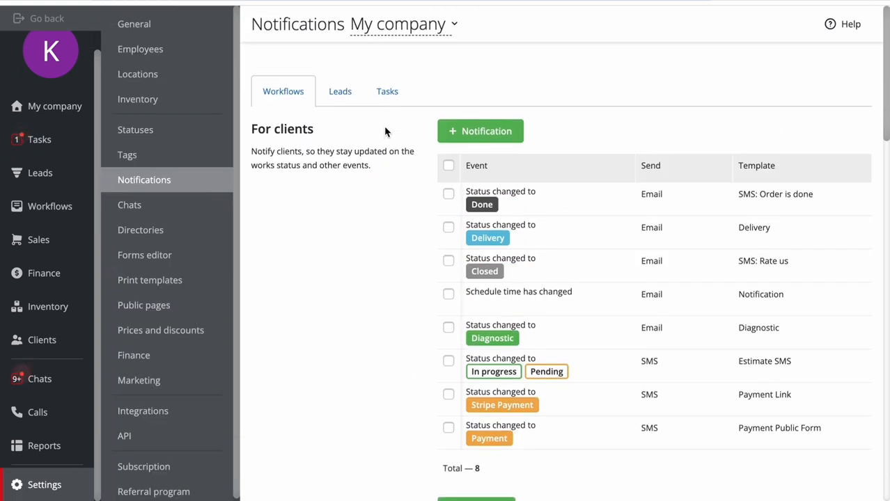
Examine the client notifications in the settings and highlight the {Order Payment URL} variable in the Payment Link template
{"action": "scroll", "coordinate": [379, 140], "scroll_direction": "down", "scroll_amount": 5}
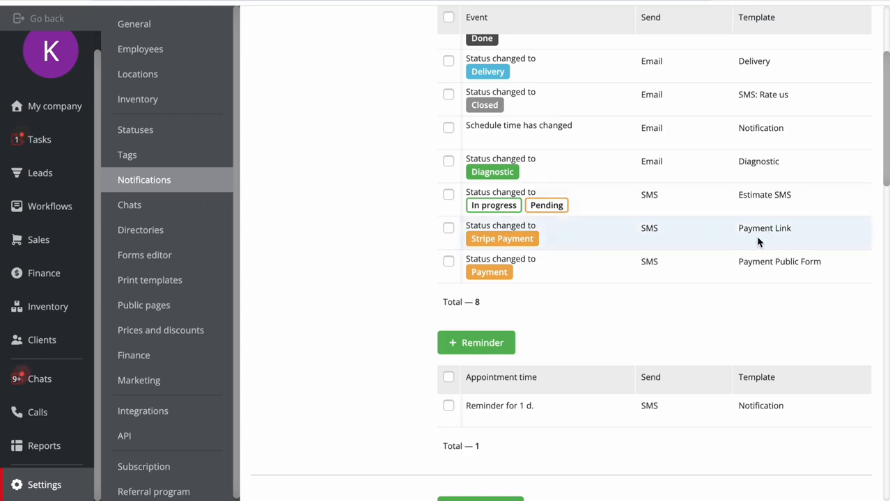
{"action": "scroll", "coordinate": [789, 240], "scroll_direction": "down", "scroll_amount": 10}
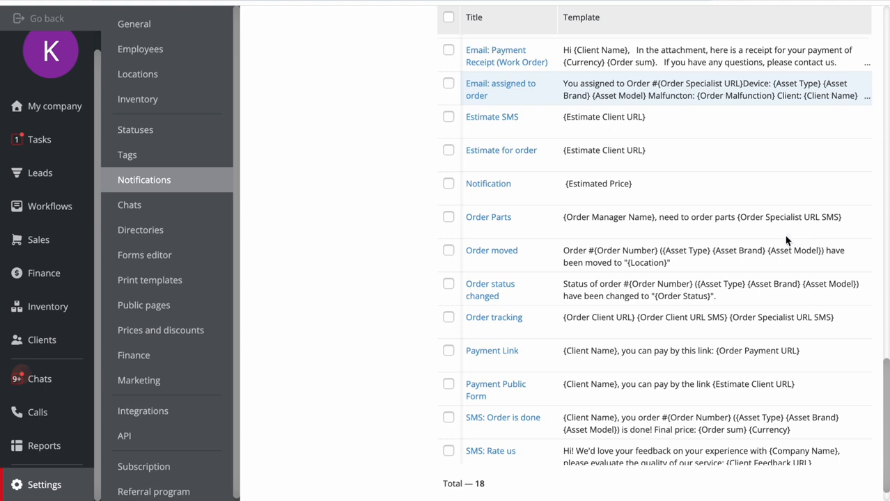
{"action": "left_click_drag", "start_coordinate": [716, 332], "coordinate": [803, 331]}
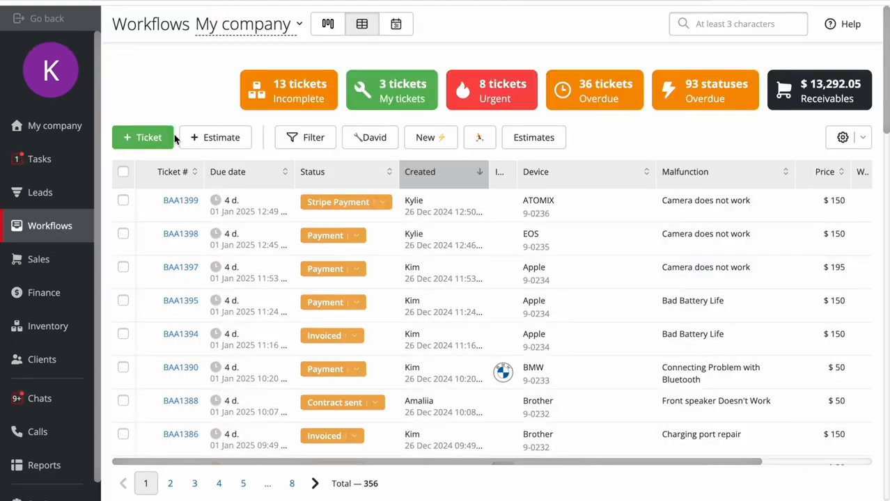
Open the ATOMIX ticket, view the Stripe payment page from its latest SMS link, and return to the notification settings
{"action": "left_click", "coordinate": [181, 200]}
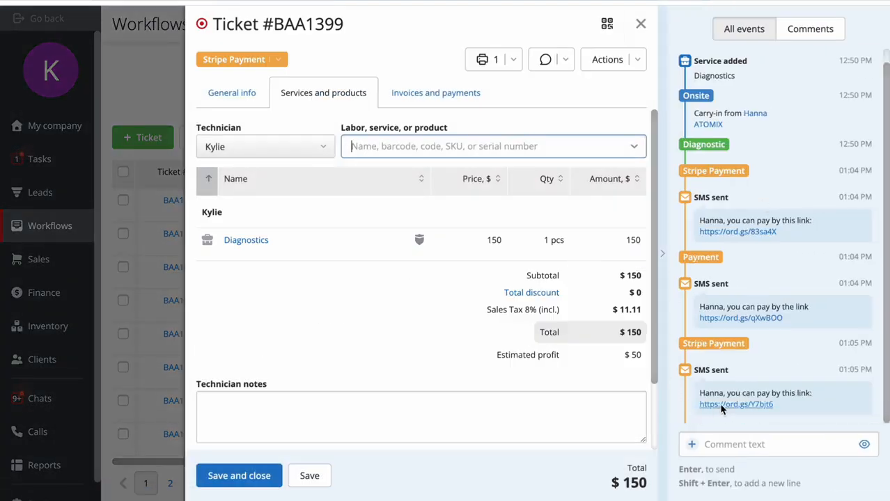
{"action": "left_click", "coordinate": [717, 406]}
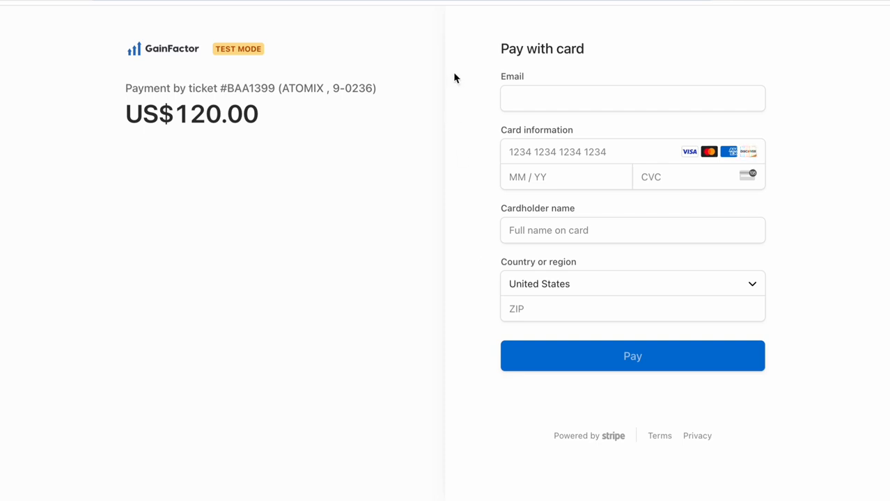
{"action": "left_click", "coordinate": [622, 1]}
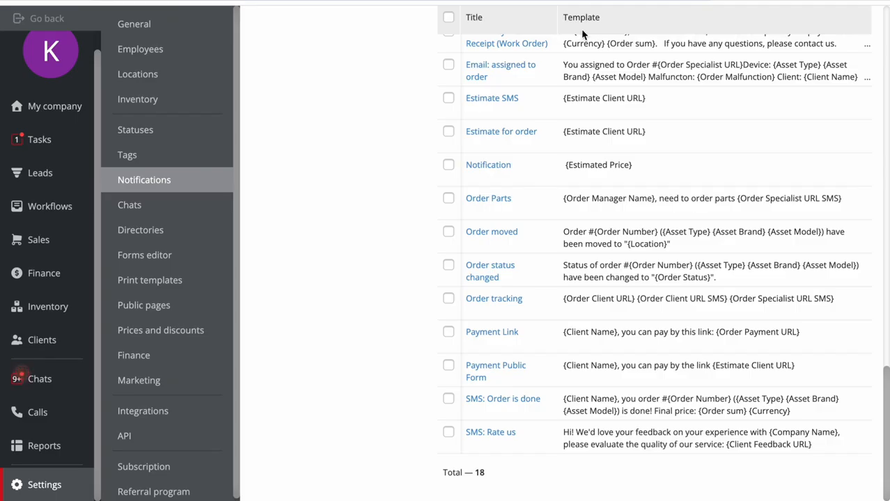
Find the Payment status notification and highlight the {Estimate Client URL} variable in the Payment Public Form template
{"action": "scroll", "coordinate": [381, 147], "scroll_direction": "up", "scroll_amount": 19}
{"action": "scroll", "coordinate": [379, 147], "scroll_direction": "down", "scroll_amount": 4}
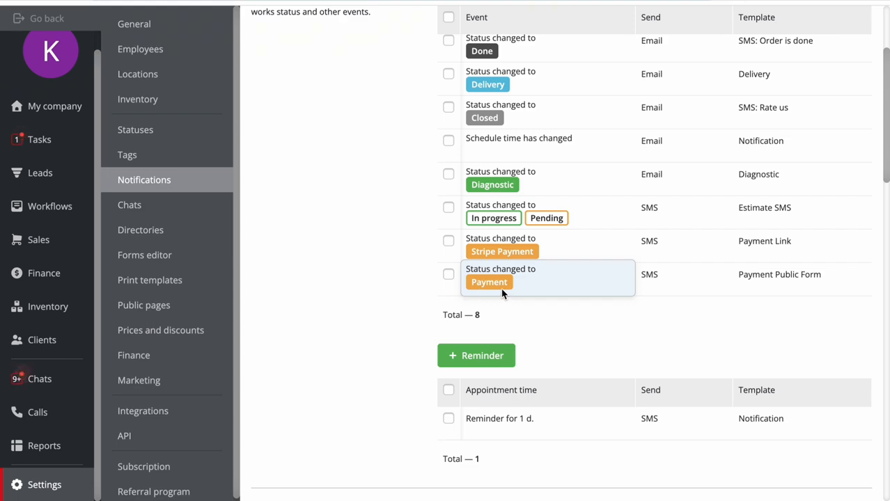
{"action": "scroll", "coordinate": [794, 289], "scroll_direction": "down", "scroll_amount": 10}
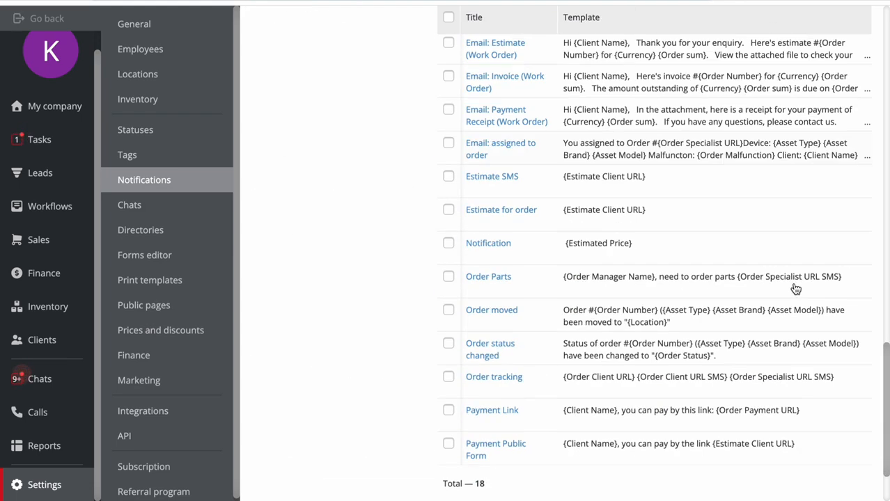
{"action": "left_click_drag", "start_coordinate": [712, 366], "coordinate": [795, 367]}
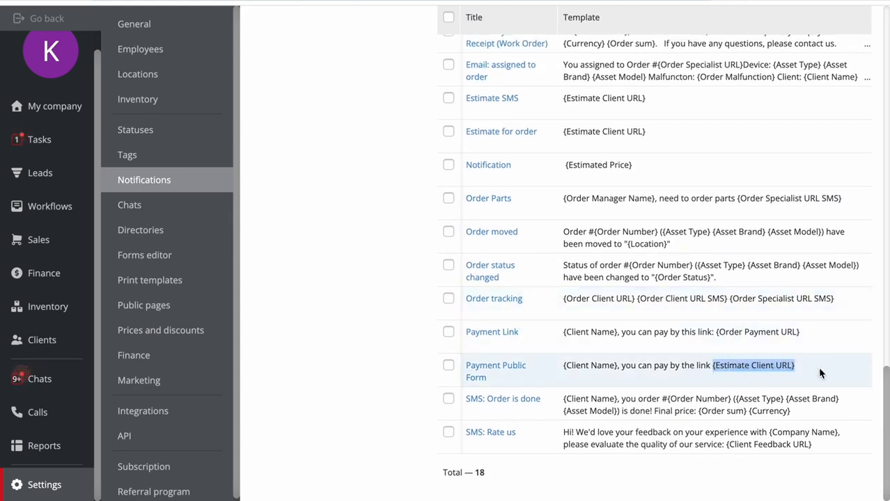
Return to the ATOMIX ticket and follow the link in the SMS sent for the Payment status
{"action": "left_click", "coordinate": [349, 187]}
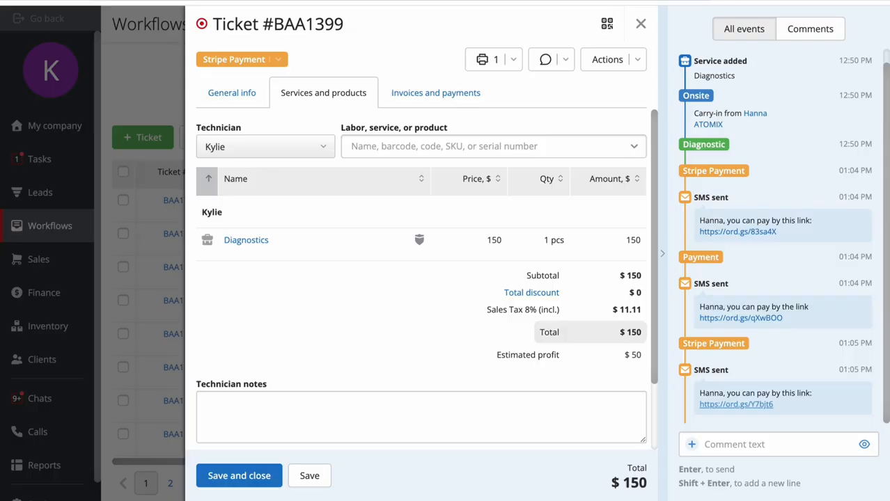
{"action": "left_click", "coordinate": [736, 318]}
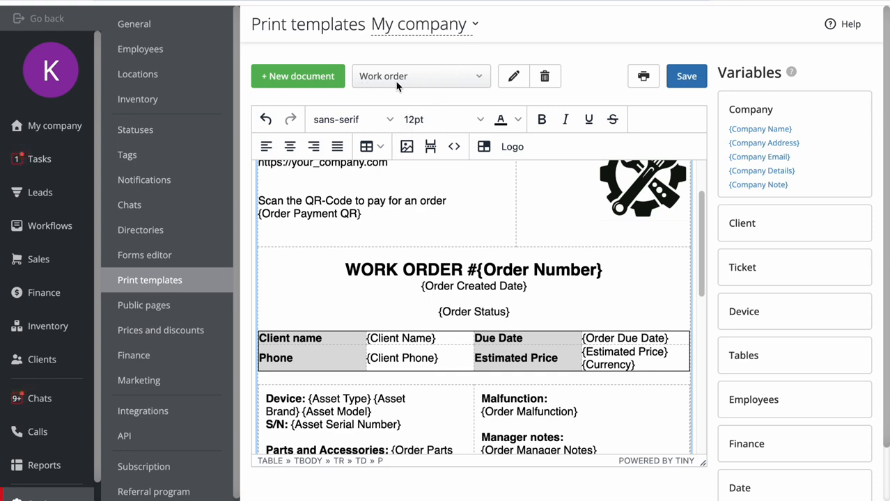
Highlight the {Order Payment QR} variable in the Work order print template
{"action": "left_click", "coordinate": [342, 215]}
{"action": "left_click_drag", "start_coordinate": [346, 218], "coordinate": [252, 217]}
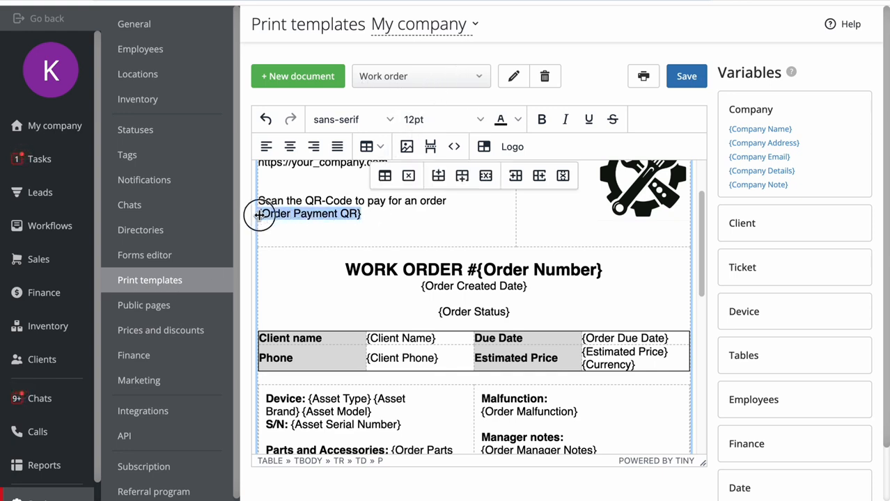
Highlight the comment of the latest client payment made through a payment link in the Stripe cashbox payments
{"action": "left_click", "coordinate": [410, 224]}
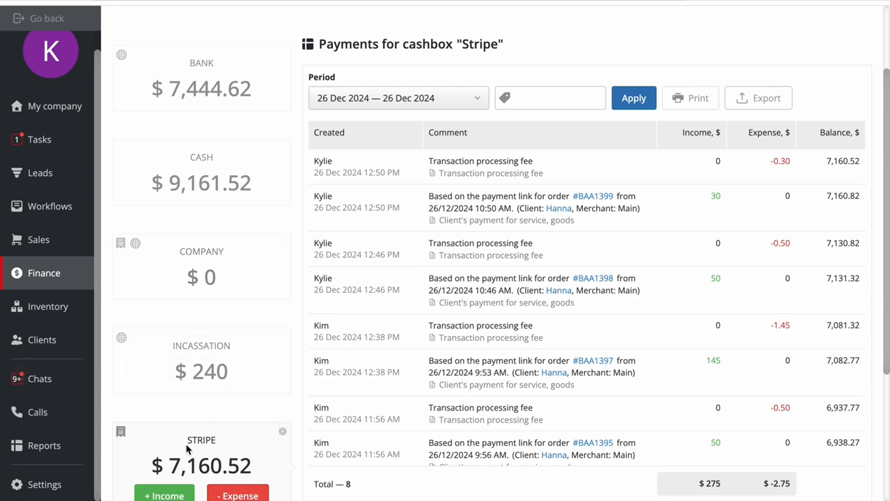
{"action": "left_click_drag", "start_coordinate": [426, 197], "coordinate": [642, 210]}
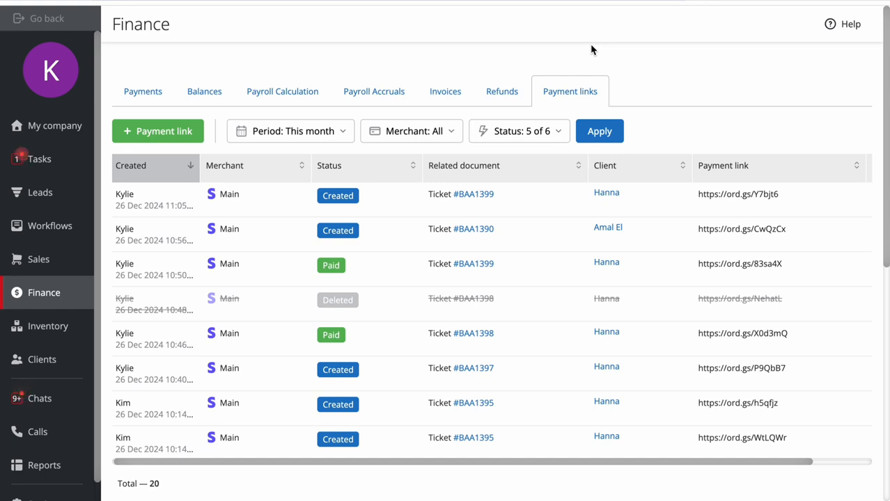
Open the ticket related to the newest entry in the Finance payment links, view its invoices and payments, and return to the list
{"action": "scroll", "coordinate": [28, 192], "scroll_direction": "down", "scroll_amount": 1}
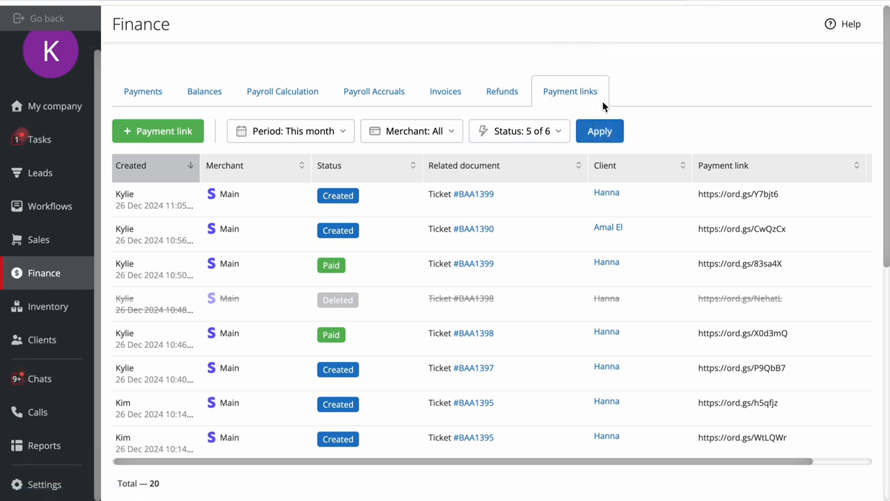
{"action": "scroll", "coordinate": [543, 213], "scroll_direction": "down", "scroll_amount": 1}
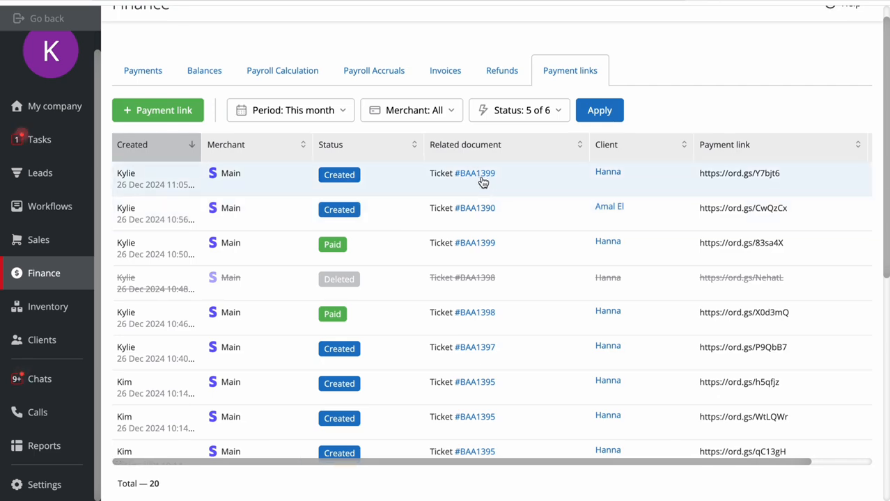
{"action": "left_click", "coordinate": [473, 178]}
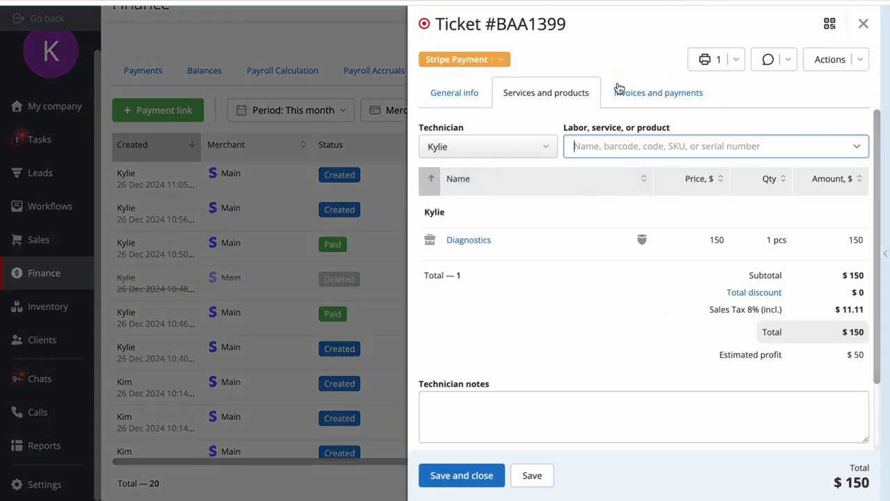
{"action": "left_click", "coordinate": [604, 93]}
{"action": "left_click", "coordinate": [305, 45]}
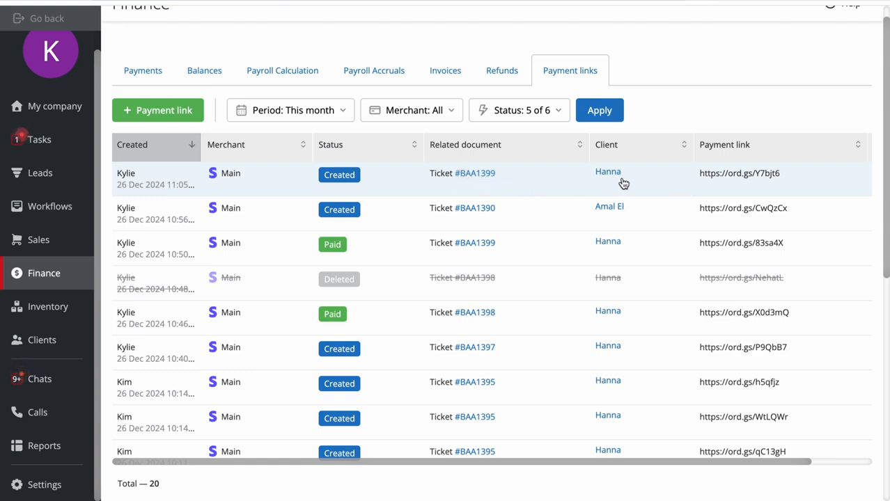
Copy the URL of the newest payment link and check its amount in the list
{"action": "mouse_move", "coordinate": [725, 182]}
{"action": "left_click", "coordinate": [788, 174]}
{"action": "scroll", "coordinate": [831, 192], "scroll_direction": "right", "scroll_amount": 2}
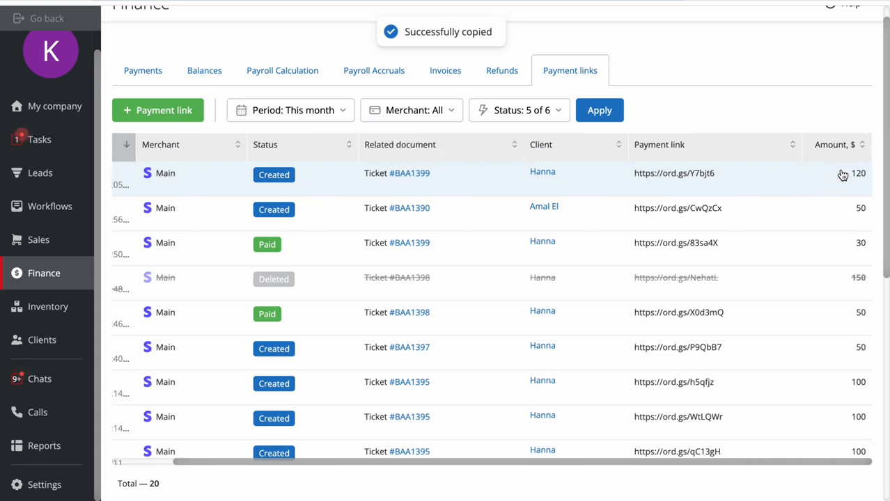
{"action": "scroll", "coordinate": [425, 174], "scroll_direction": "left", "scroll_amount": 1}
{"action": "scroll", "coordinate": [426, 174], "scroll_direction": "left", "scroll_amount": 3}
Sort the payment links list by Status and look through it, finishing with a sort by Payment link
{"action": "left_click", "coordinate": [365, 146]}
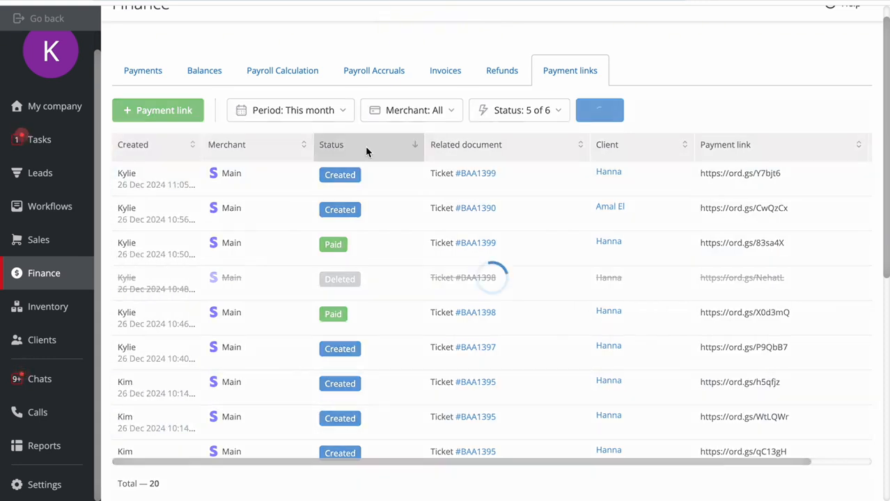
{"action": "scroll", "coordinate": [422, 209], "scroll_direction": "down", "scroll_amount": 5}
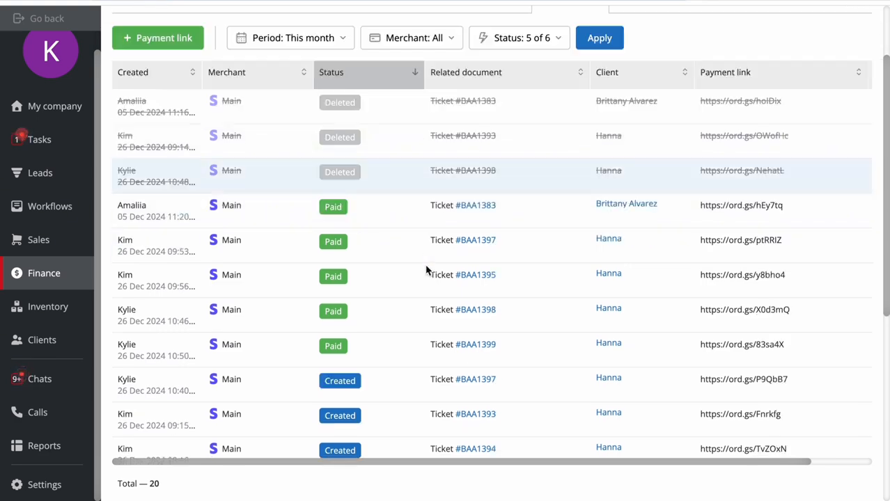
{"action": "scroll", "coordinate": [423, 273], "scroll_direction": "up", "scroll_amount": 6}
{"action": "left_click", "coordinate": [792, 179]}
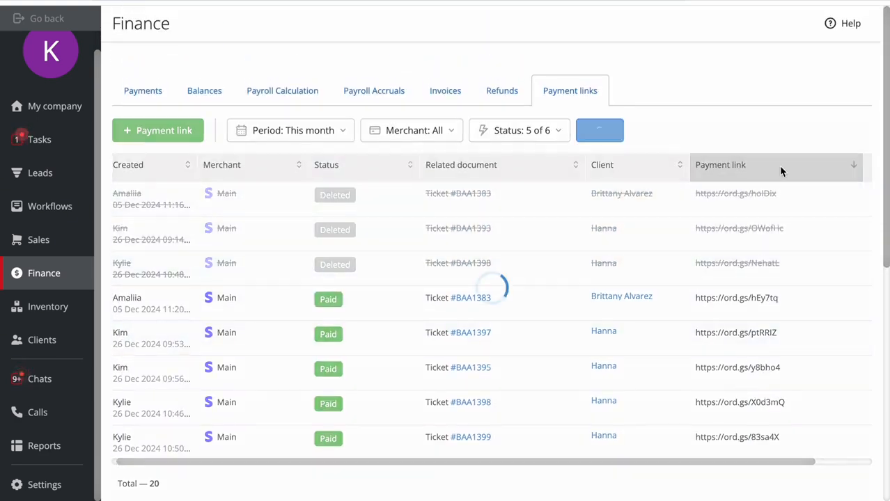
Examine the Period, Merchant and Status filter options of the payment links list without changing them
{"action": "left_click", "coordinate": [328, 127]}
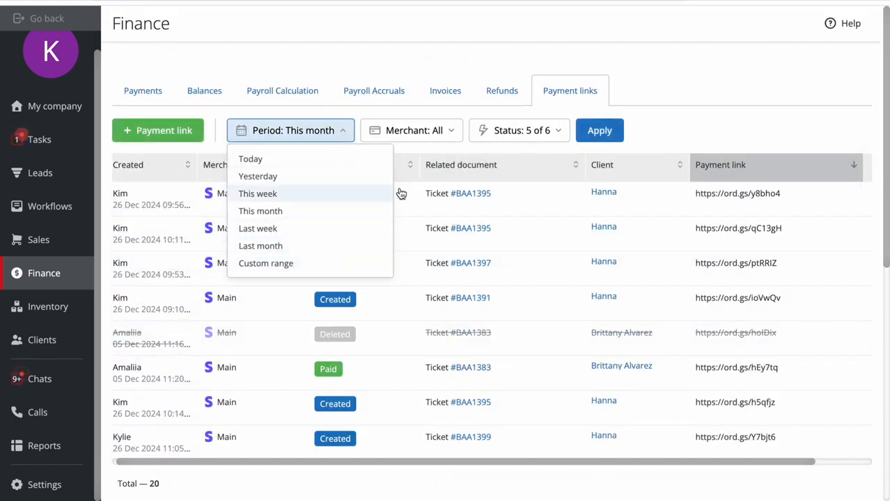
{"action": "left_click", "coordinate": [448, 135]}
{"action": "left_click", "coordinate": [524, 136]}
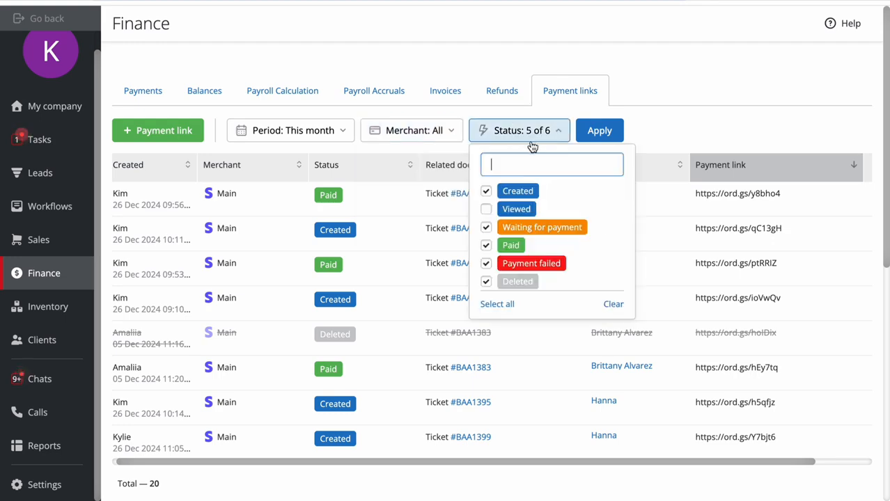
{"action": "scroll", "coordinate": [543, 247], "scroll_direction": "down", "scroll_amount": 3}
{"action": "scroll", "coordinate": [554, 124], "scroll_direction": "up", "scroll_amount": 3}
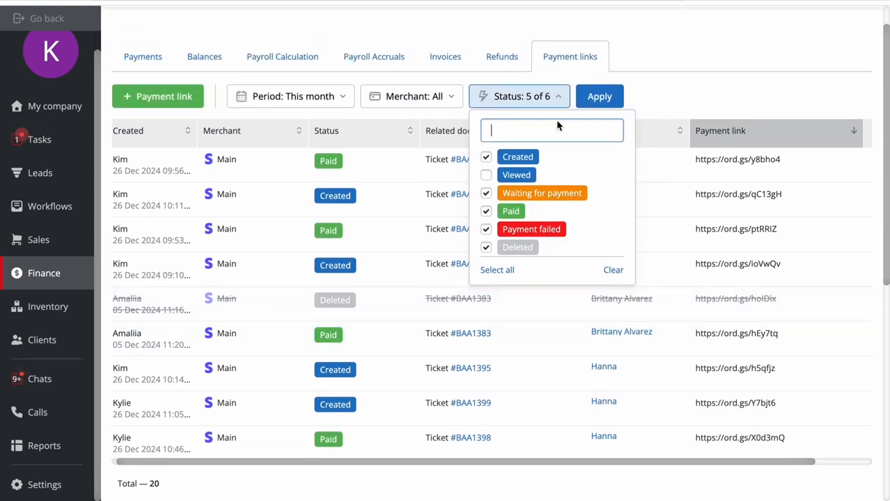
{"action": "left_click", "coordinate": [685, 105]}
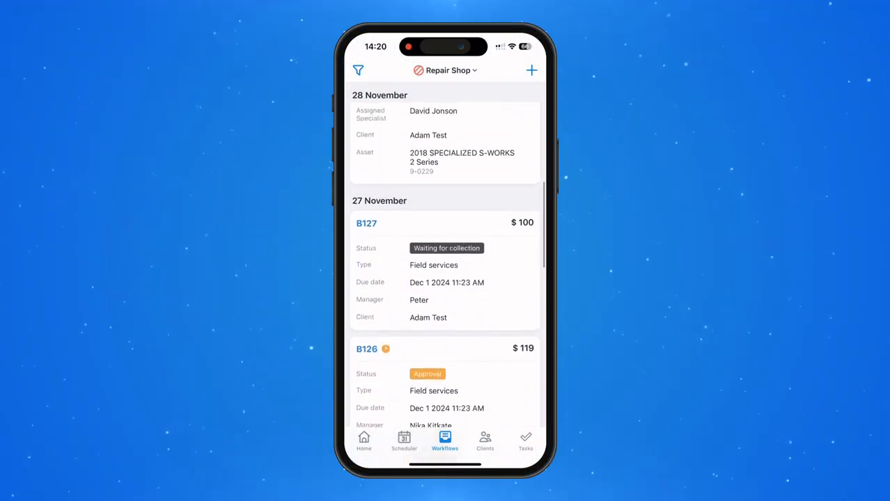
In the Orderry mobile app, open the $100 field services work order from 27 November at its Payment links section
{"action": "left_click", "coordinate": [444, 271]}
{"action": "scroll", "coordinate": [444, 279], "scroll_direction": "down", "scroll_amount": 5}
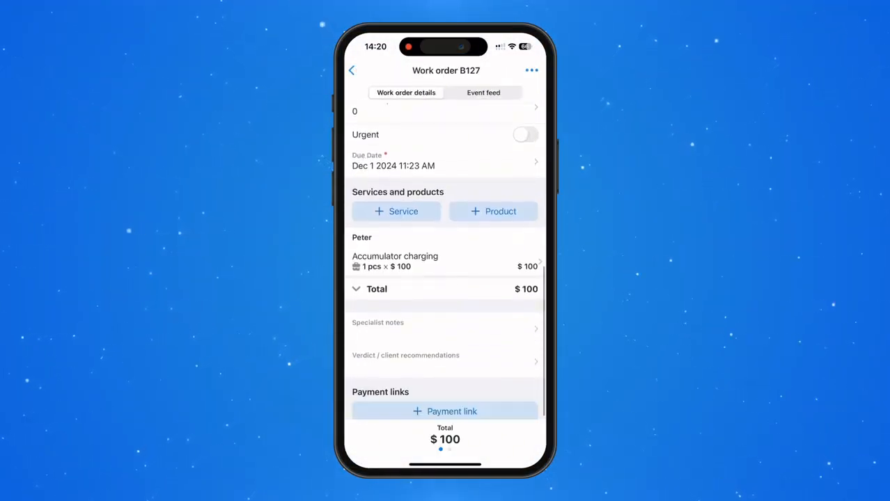
{"action": "scroll", "coordinate": [444, 278], "scroll_direction": "down", "scroll_amount": 1}
Create a $100 payment link for the work order with Show QR-code enabled, copy the link, and close the payment
{"action": "left_click", "coordinate": [445, 331]}
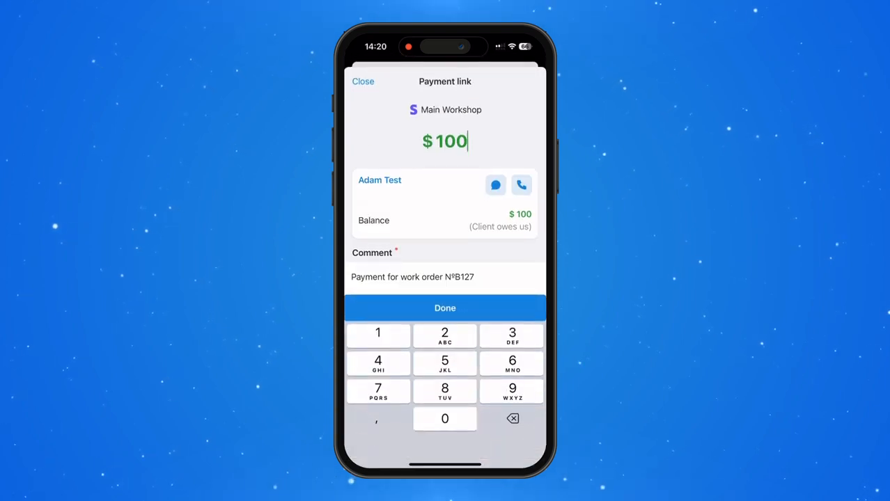
{"action": "scroll", "coordinate": [445, 209], "scroll_direction": "down", "scroll_amount": 3}
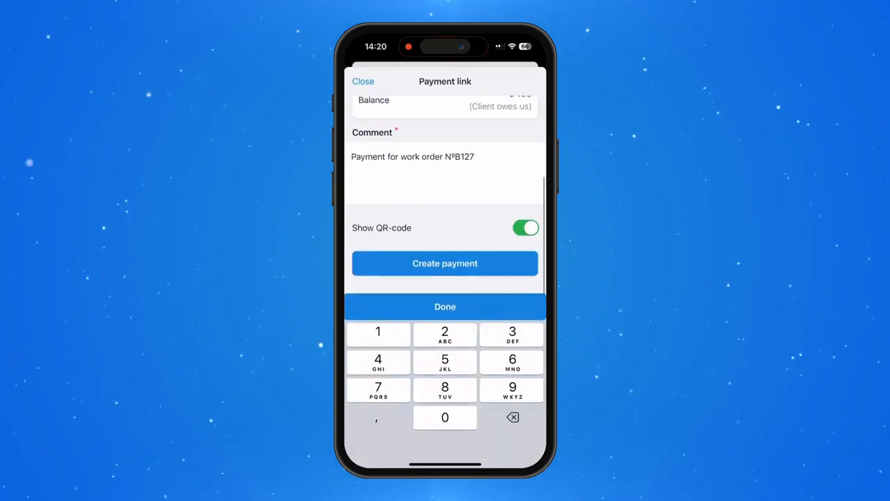
{"action": "left_click", "coordinate": [444, 263]}
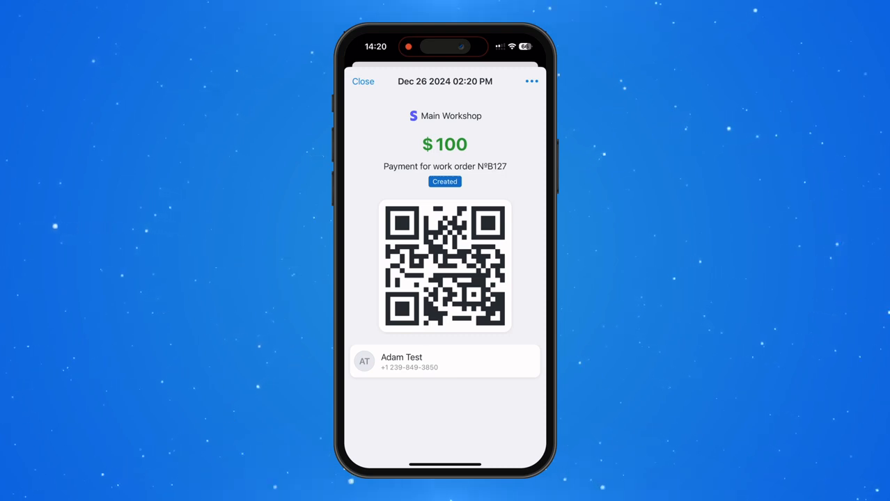
{"action": "left_click", "coordinate": [445, 266]}
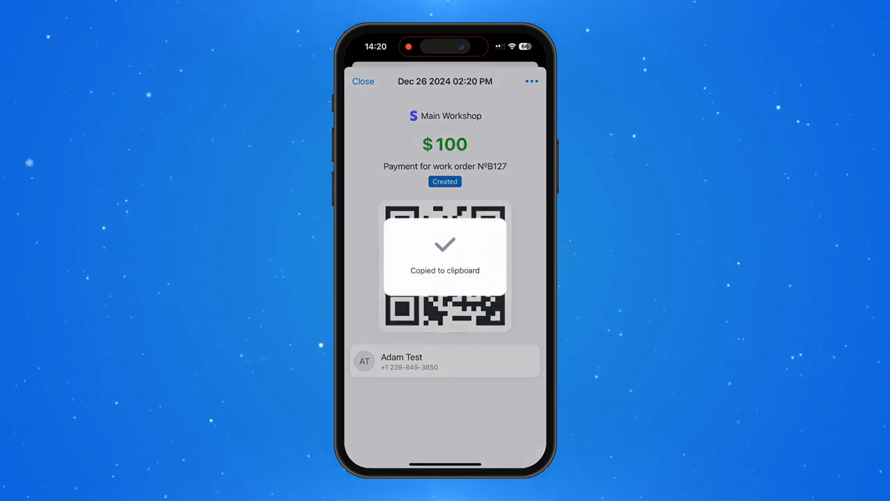
{"action": "left_click", "coordinate": [362, 82]}
View the SMS and WhatsApp options for messaging the work order's client and dismiss them
{"action": "scroll", "coordinate": [445, 278], "scroll_direction": "up", "scroll_amount": 4}
{"action": "scroll", "coordinate": [445, 279], "scroll_direction": "up", "scroll_amount": 2}
{"action": "left_click", "coordinate": [496, 236]}
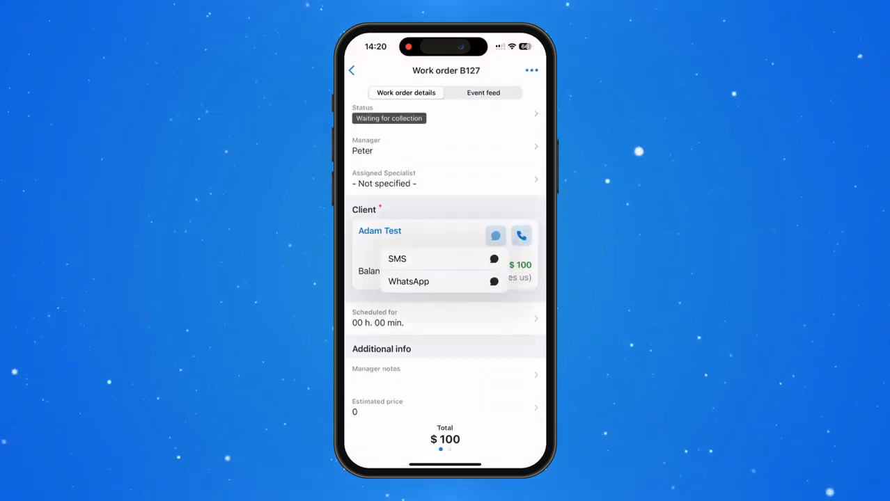
{"action": "left_click", "coordinate": [445, 348]}
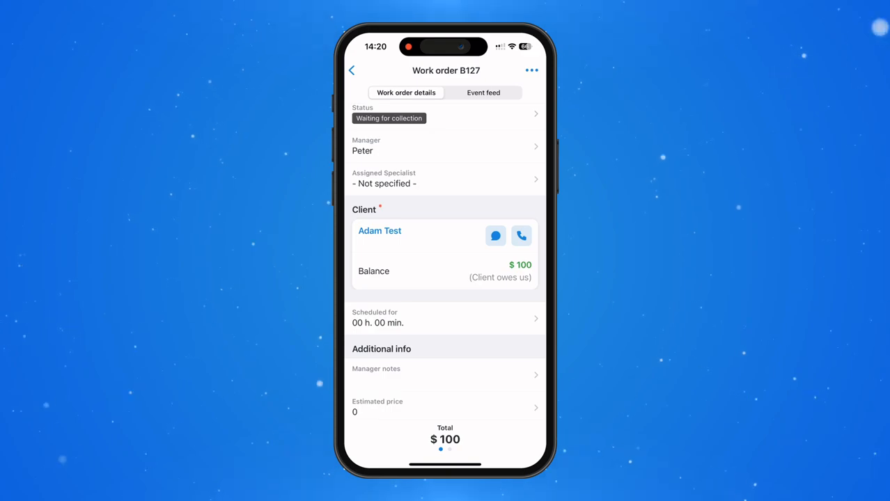